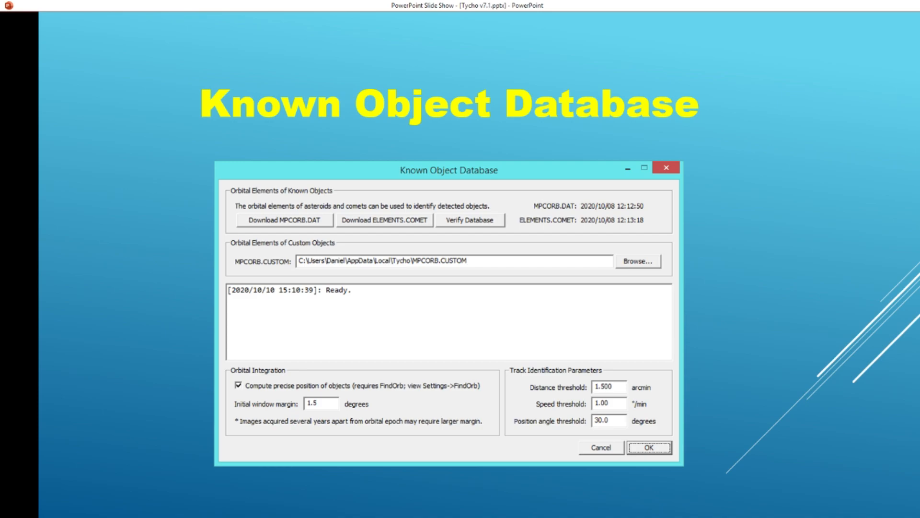
- Leave the slide show, switch to Tycho and open the image viewer for the loaded images
{"action": "key", "text": "Right"}
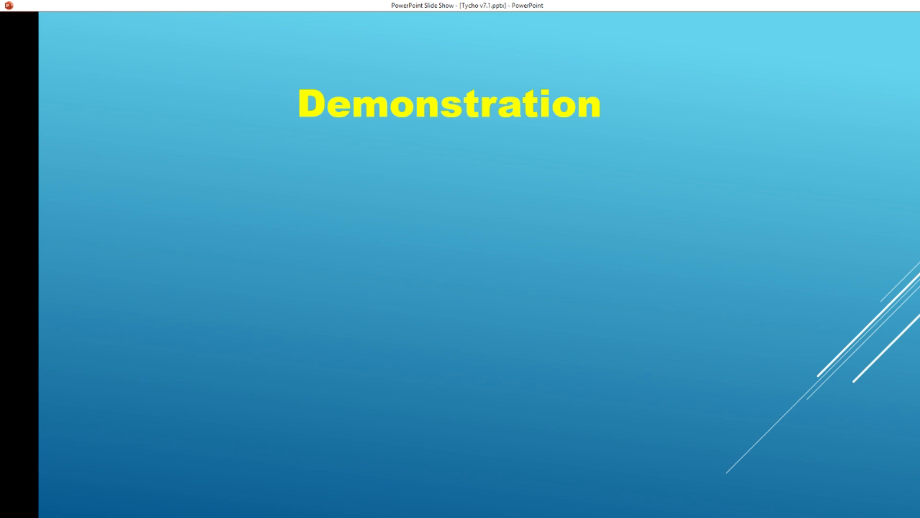
{"action": "key", "text": "alt+Tab"}
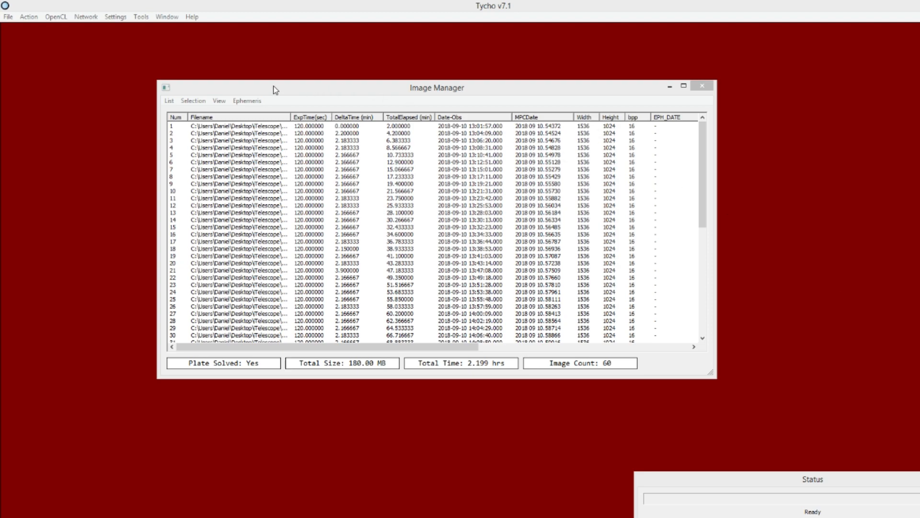
{"action": "left_click", "coordinate": [29, 17]}
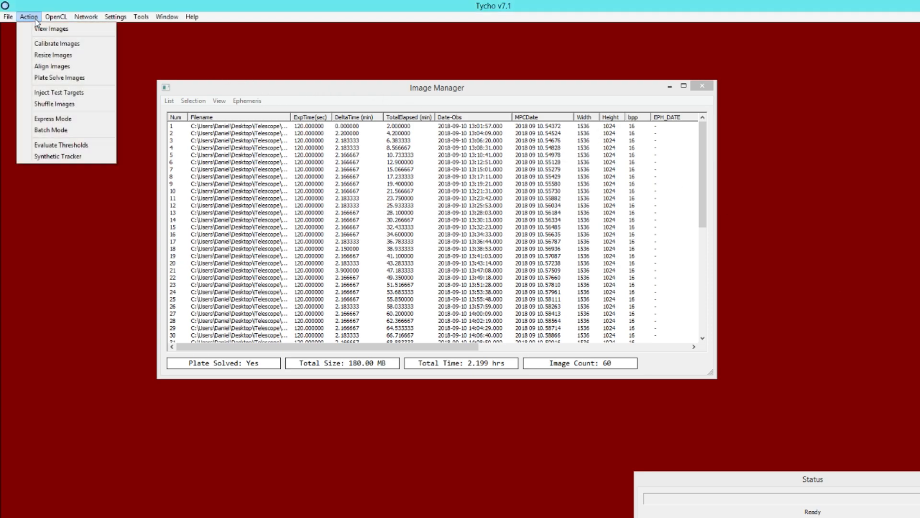
{"action": "left_click", "coordinate": [37, 30]}
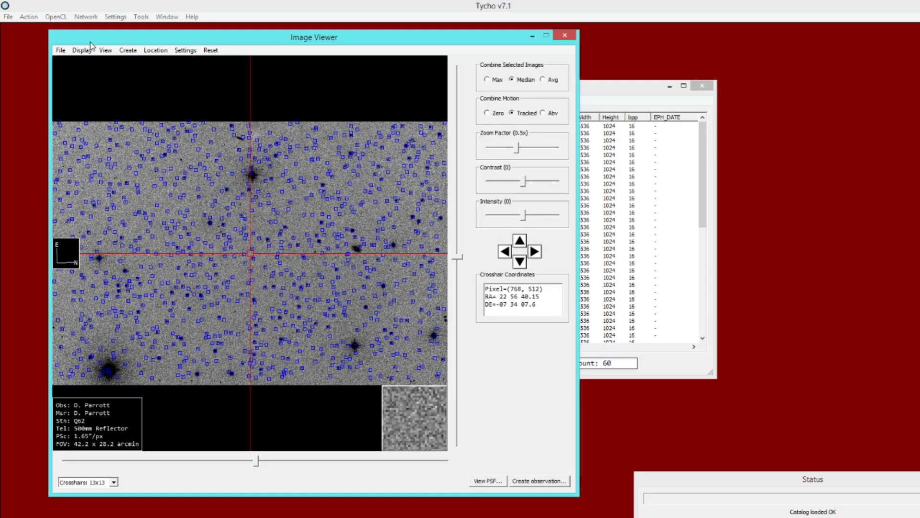
- Load the known objects for the images and move the Known Objects list beside the viewer
{"action": "left_click", "coordinate": [60, 51]}
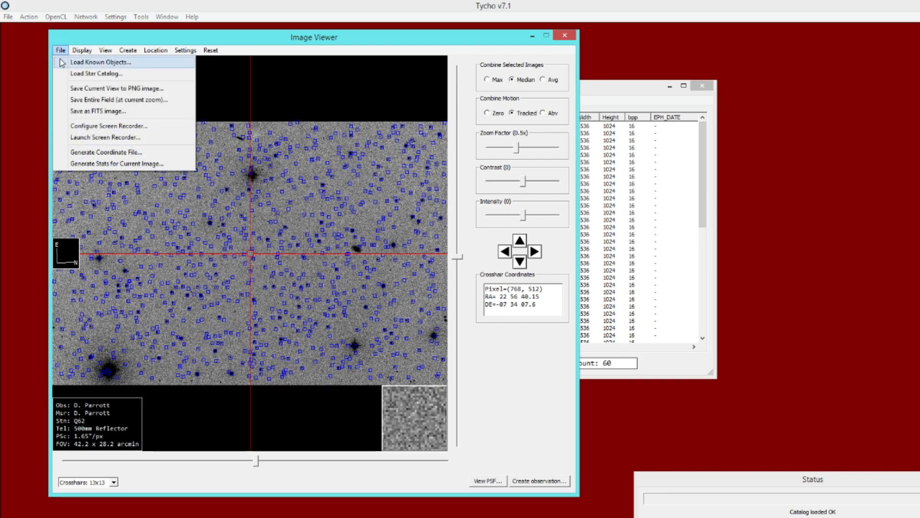
{"action": "left_click", "coordinate": [118, 62]}
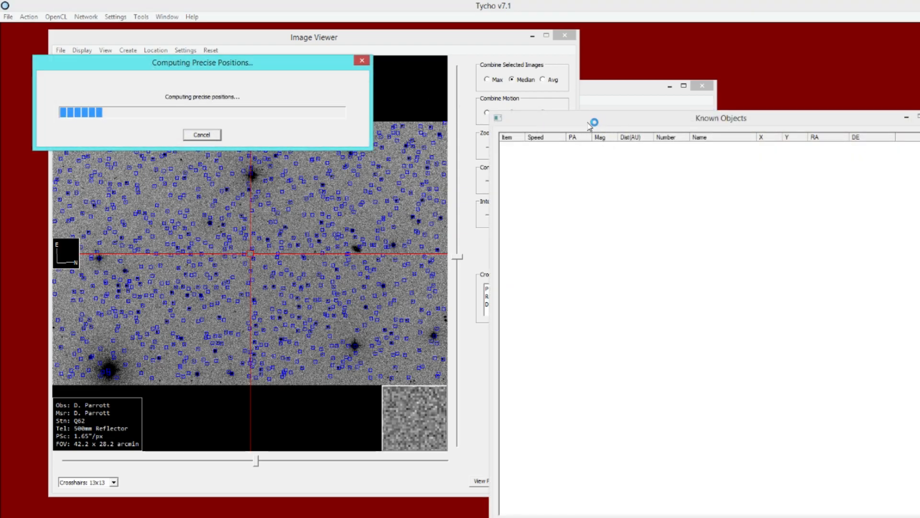
{"action": "left_click_drag", "start_coordinate": [550, 119], "coordinate": [456, 79]}
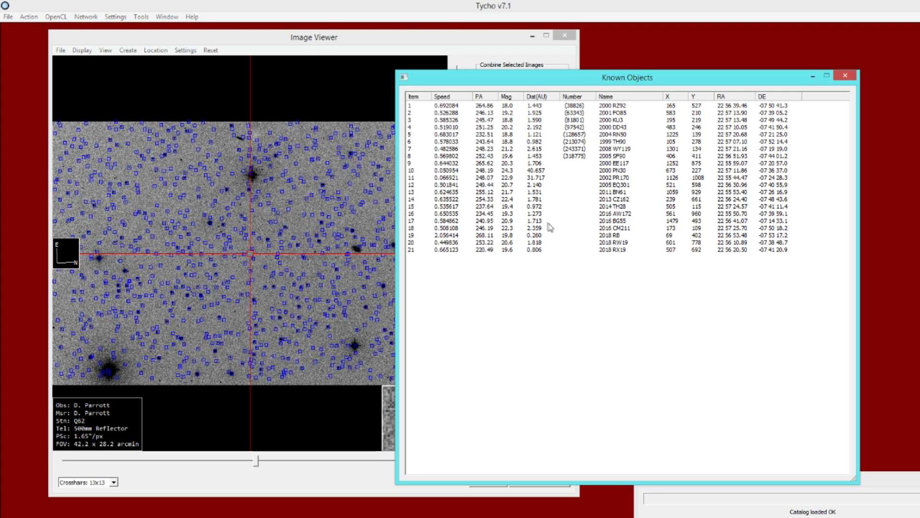
{"action": "left_click_drag", "start_coordinate": [527, 80], "coordinate": [532, 80]}
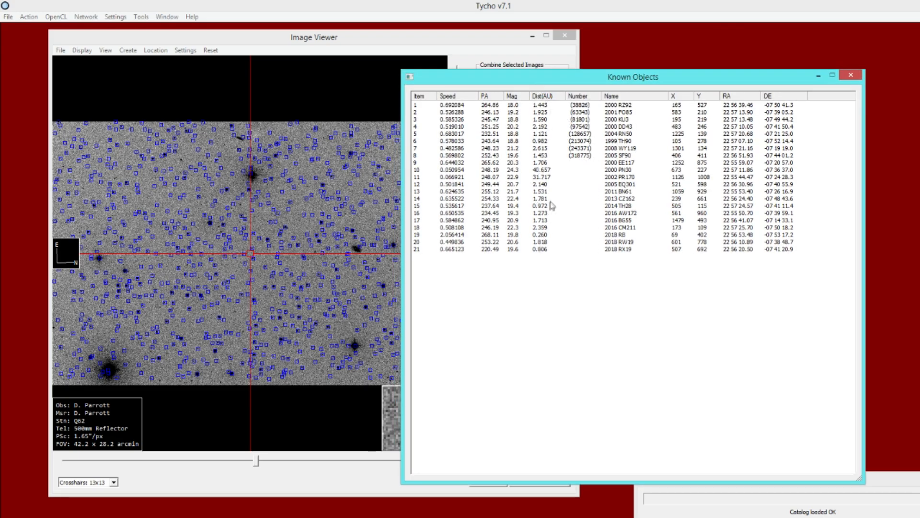
- Select 2000 RZ92 in the known objects list, rearrange the windows and zoom the viewer to 8x to inspect it
{"action": "left_click", "coordinate": [542, 106]}
{"action": "left_click_drag", "start_coordinate": [521, 82], "coordinate": [639, 105]}
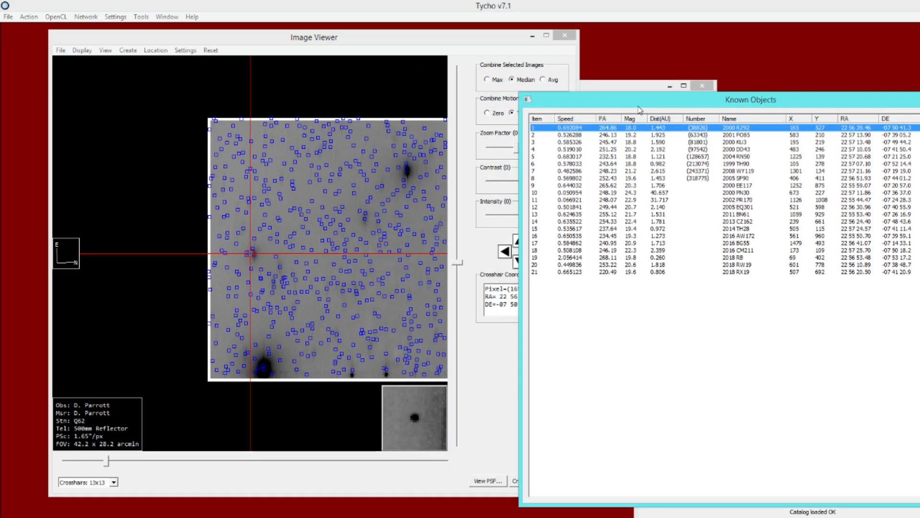
{"action": "left_click_drag", "start_coordinate": [445, 37], "coordinate": [403, 38]}
{"action": "left_click_drag", "start_coordinate": [473, 146], "coordinate": [495, 148]}
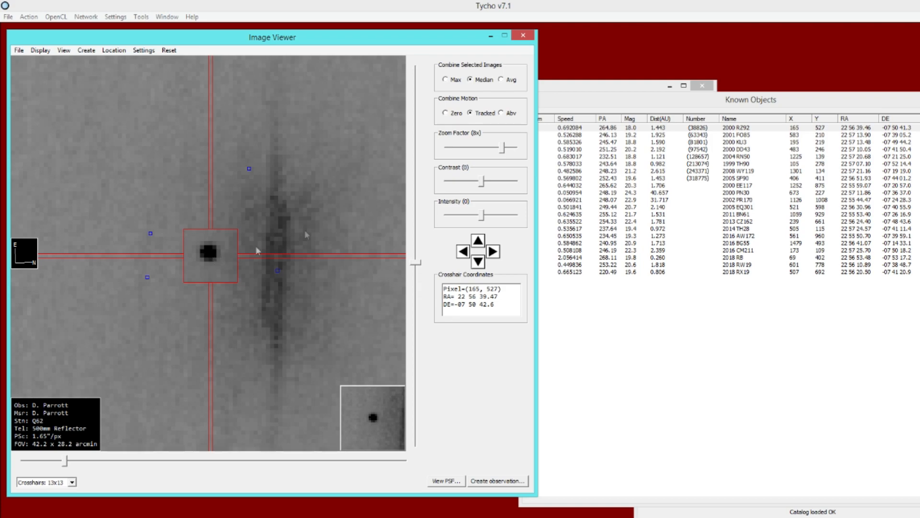
- Step through several known objects in the list, setting the zoom to 2x to inspect each one
{"action": "left_click", "coordinate": [676, 136]}
{"action": "left_click", "coordinate": [676, 149]}
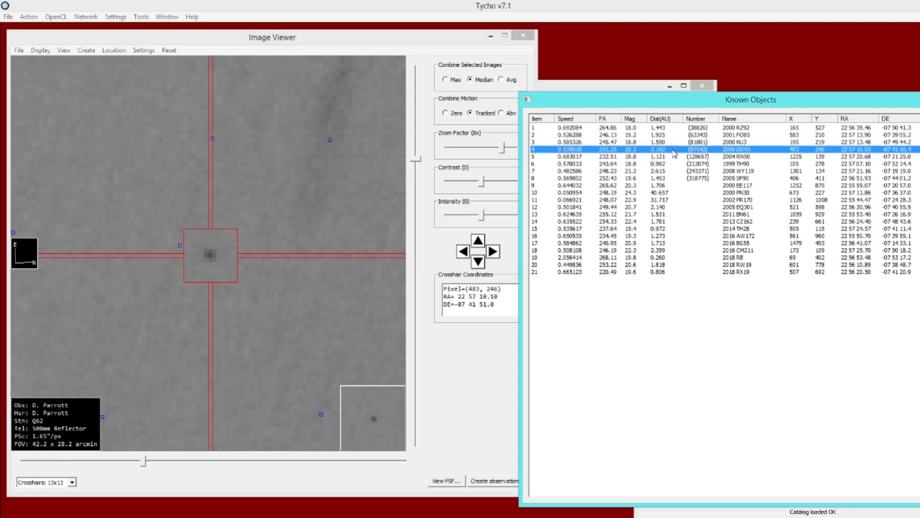
{"action": "left_click", "coordinate": [494, 148]}
{"action": "left_click", "coordinate": [609, 157]}
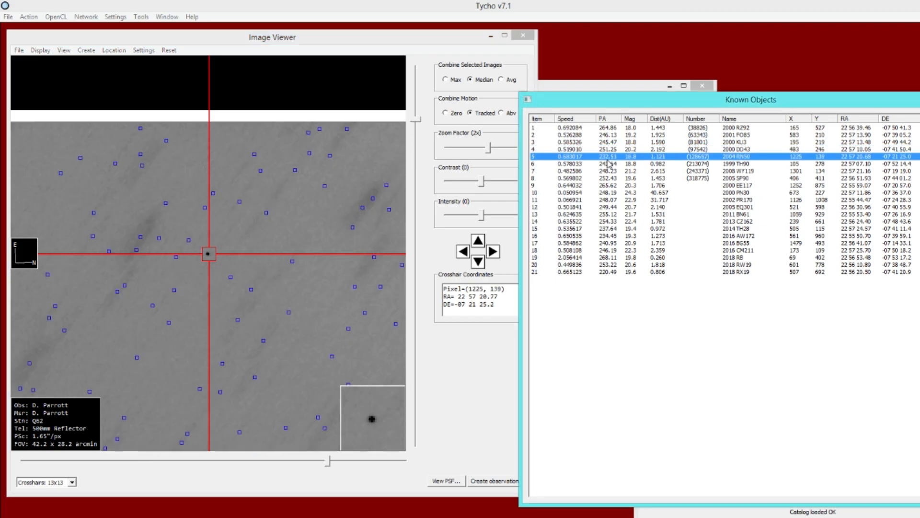
{"action": "left_click", "coordinate": [612, 171]}
{"action": "left_click", "coordinate": [608, 200]}
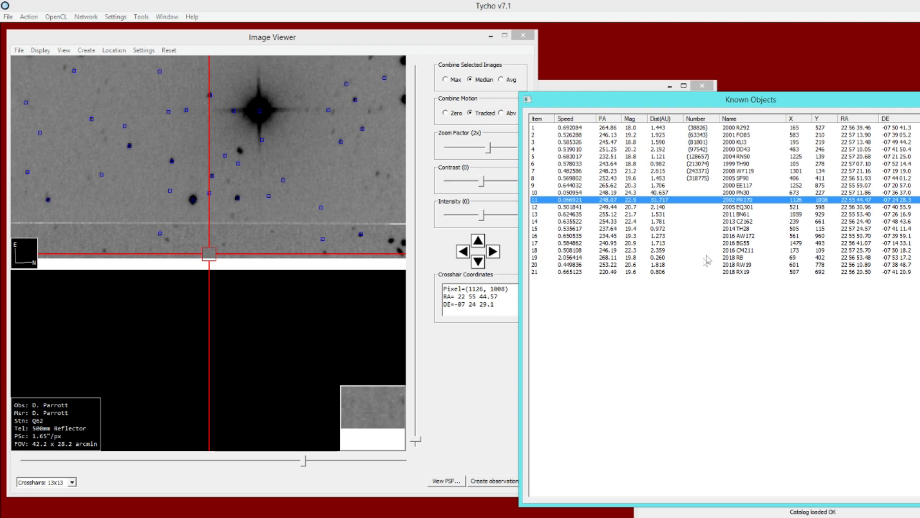
- Select 2018 RB in the known objects list and zoom the viewer to 4x
{"action": "left_click", "coordinate": [588, 261]}
{"action": "left_click", "coordinate": [491, 151]}
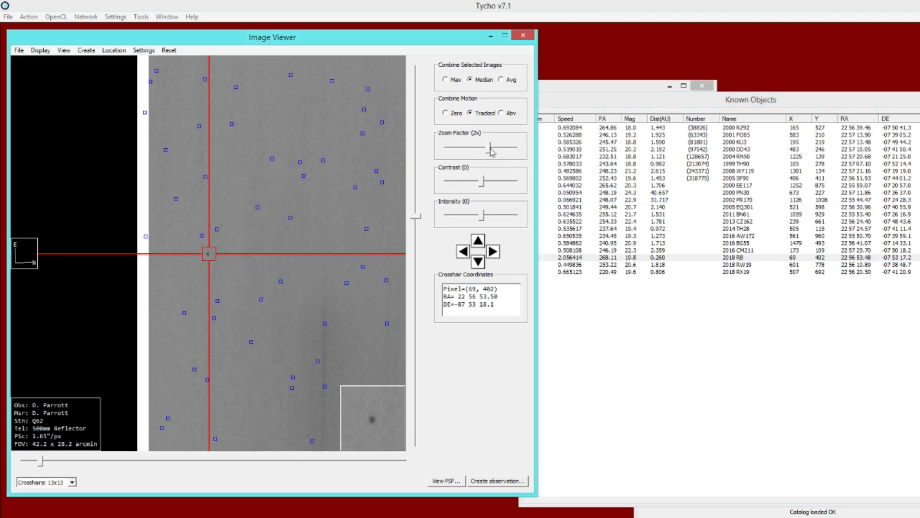
{"action": "left_click_drag", "start_coordinate": [492, 152], "coordinate": [497, 152]}
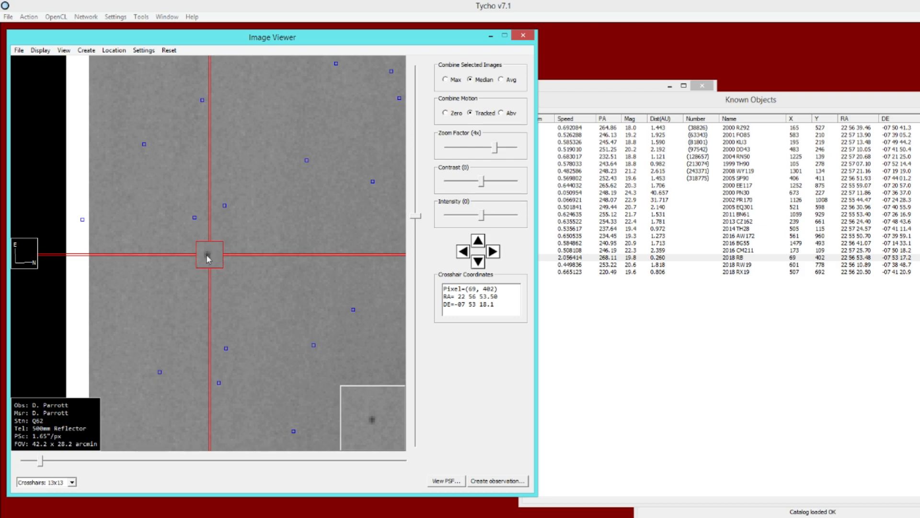
- Set the active observatory to W94 and reload the known objects
{"action": "left_click", "coordinate": [116, 16]}
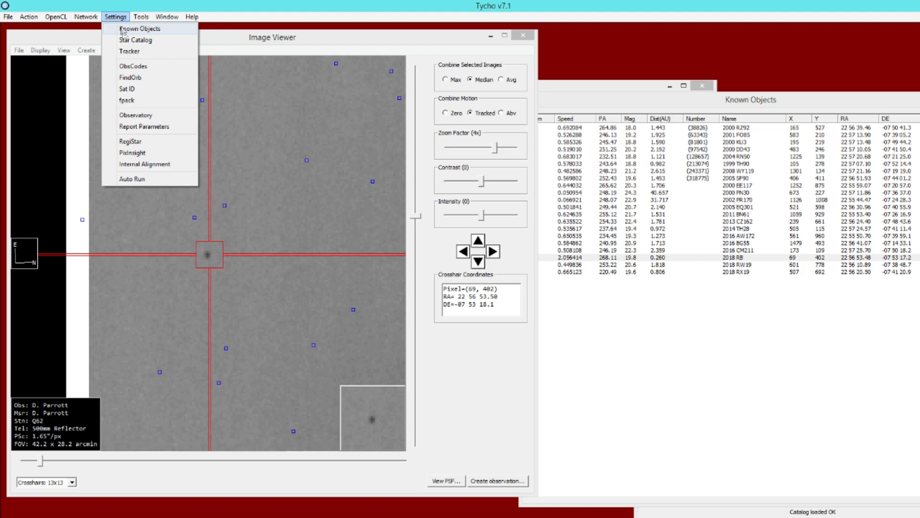
{"action": "left_click", "coordinate": [122, 116]}
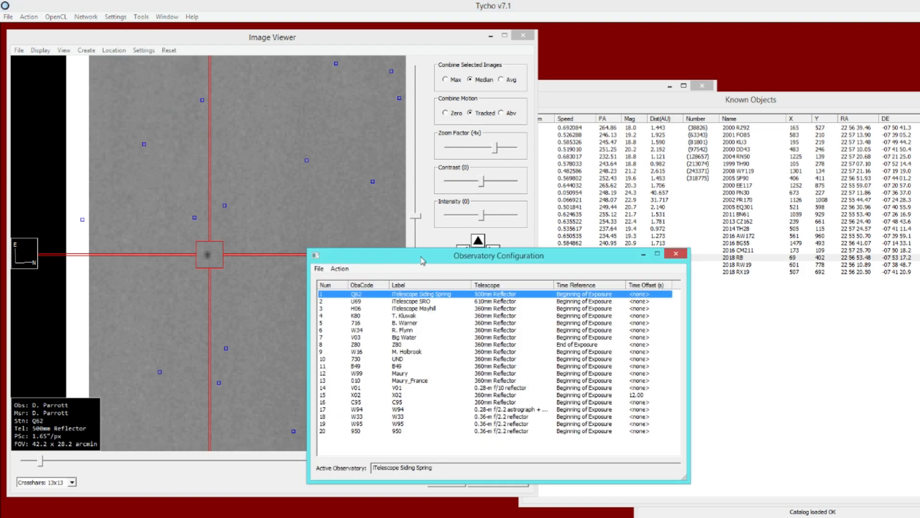
{"action": "left_click_drag", "start_coordinate": [423, 257], "coordinate": [421, 211]}
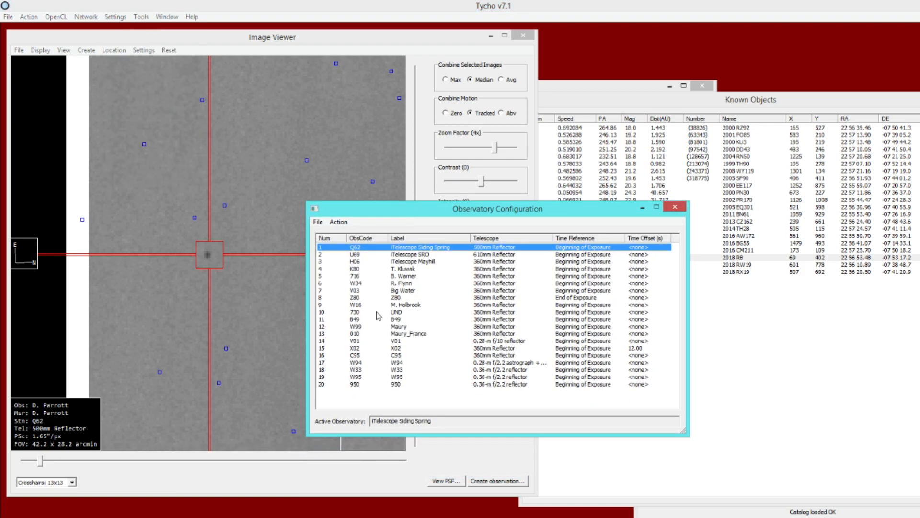
{"action": "double_click", "coordinate": [362, 363]}
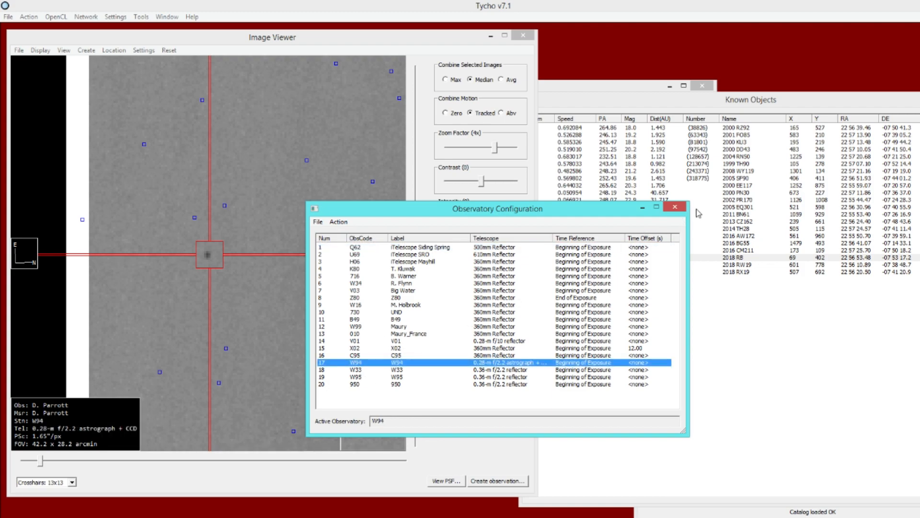
{"action": "left_click", "coordinate": [674, 207]}
{"action": "left_click", "coordinate": [20, 50]}
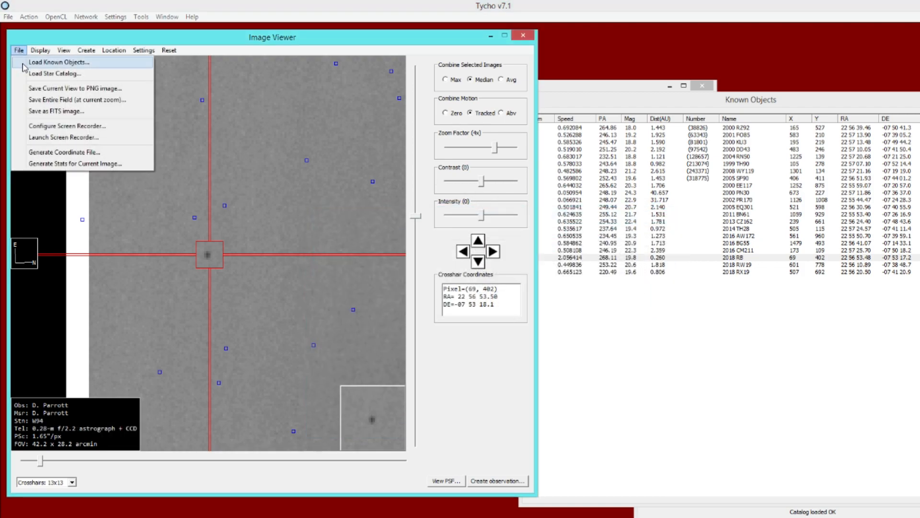
{"action": "left_click", "coordinate": [25, 63]}
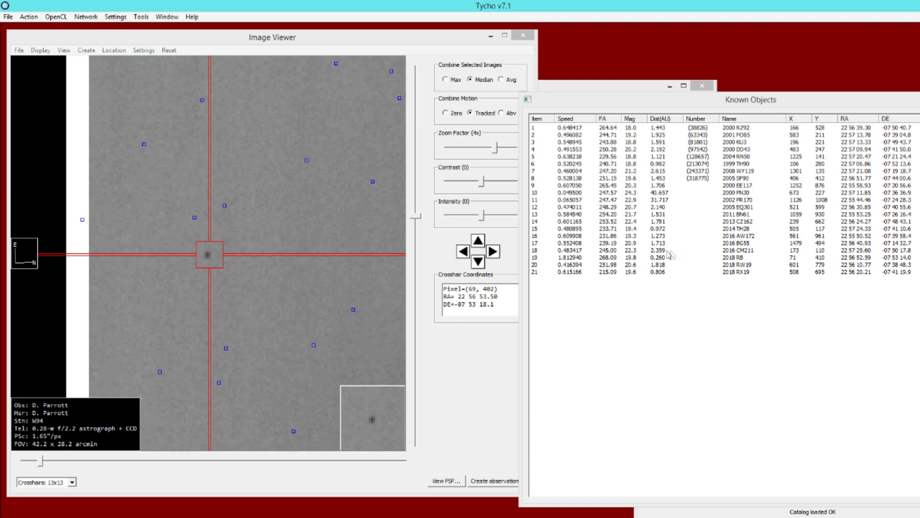
- Select 2018 RB again and pan around its marked position to compare it with the object in the image
{"action": "left_click", "coordinate": [602, 261]}
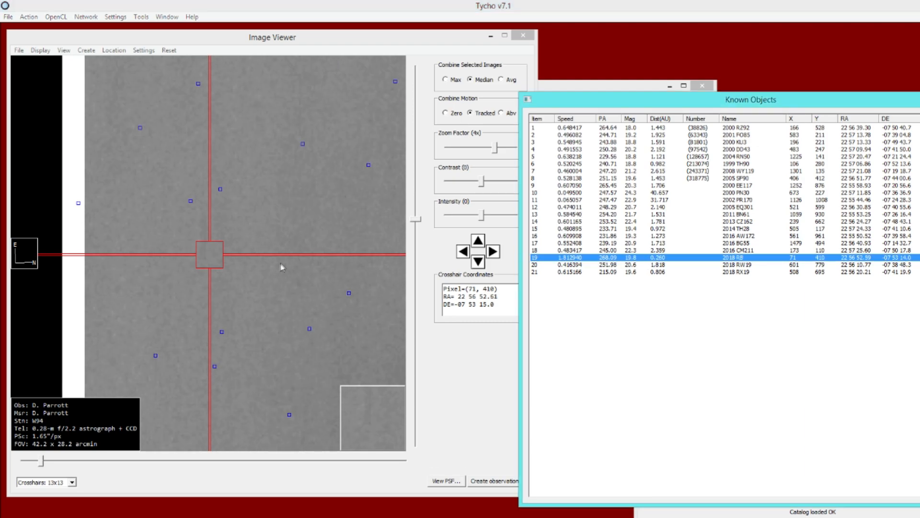
{"action": "left_click", "coordinate": [212, 229]}
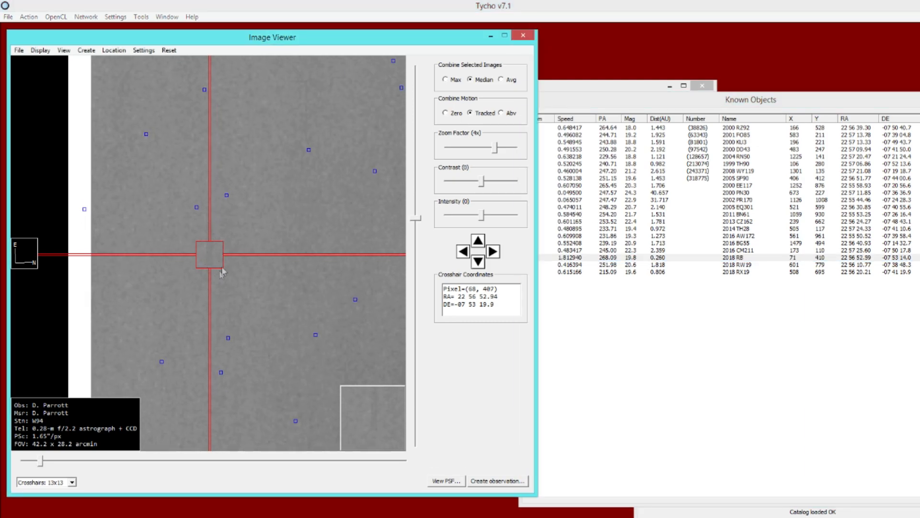
{"action": "left_click_drag", "start_coordinate": [228, 221], "coordinate": [204, 234]}
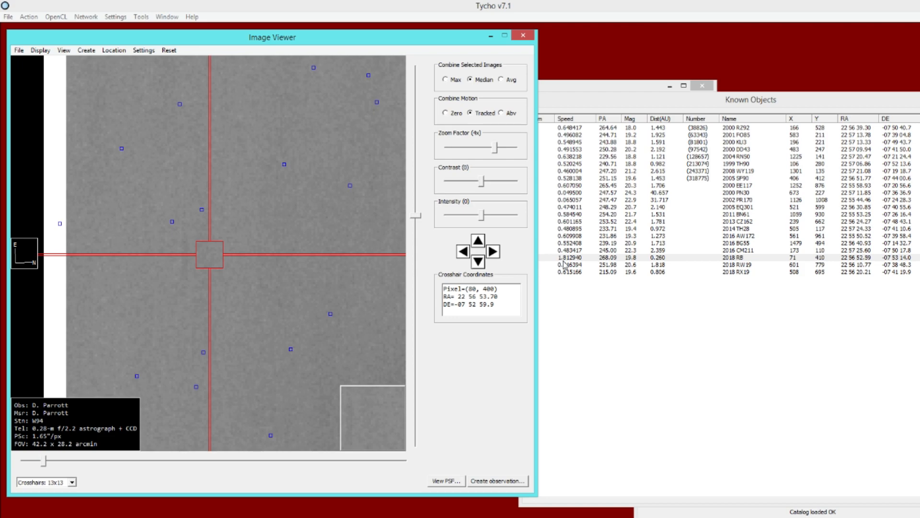
{"action": "left_click_drag", "start_coordinate": [256, 249], "coordinate": [275, 250]}
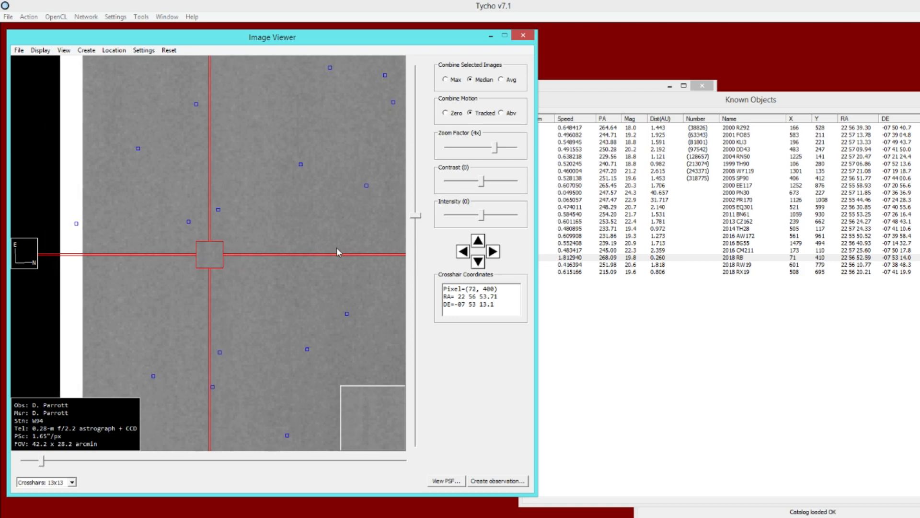
{"action": "left_click", "coordinate": [551, 258]}
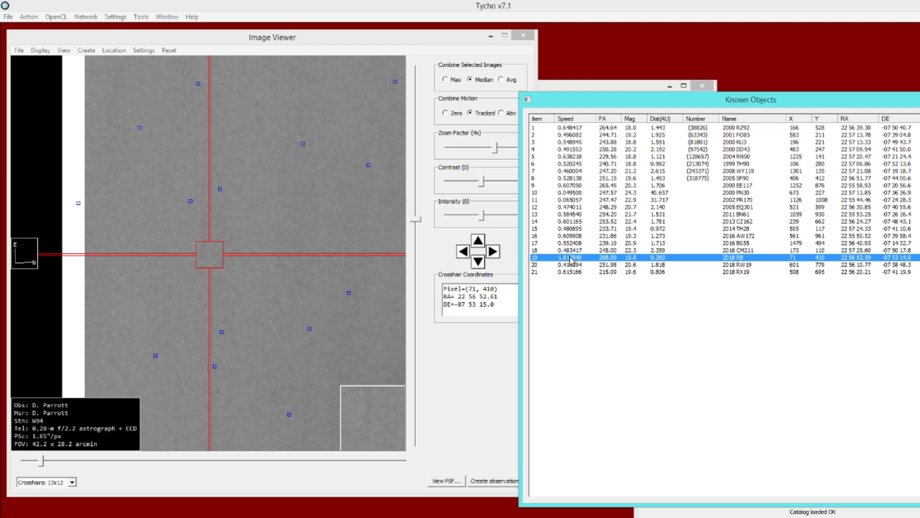
- Set the active observatory back to Q62 and reload the known objects
{"action": "left_click", "coordinate": [116, 17]}
{"action": "left_click", "coordinate": [135, 115]}
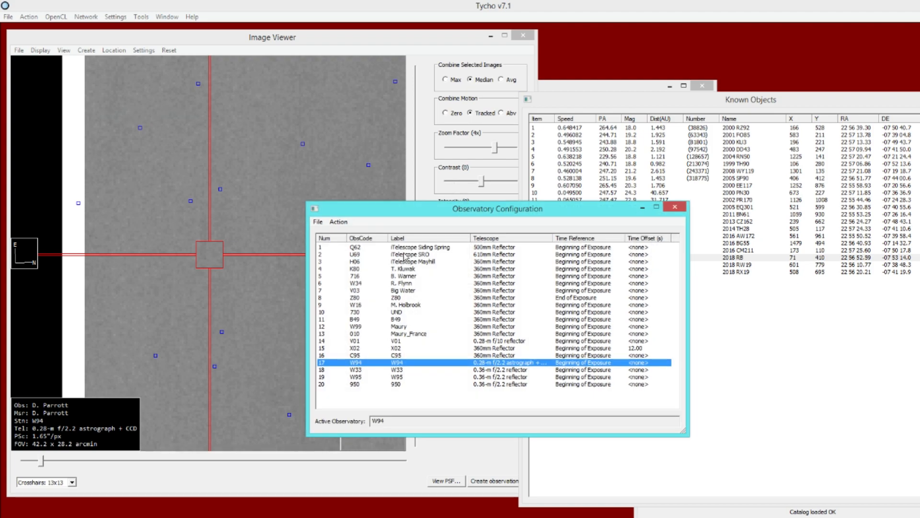
{"action": "left_click", "coordinate": [396, 247]}
{"action": "double_click", "coordinate": [314, 210]}
{"action": "left_click", "coordinate": [20, 50]}
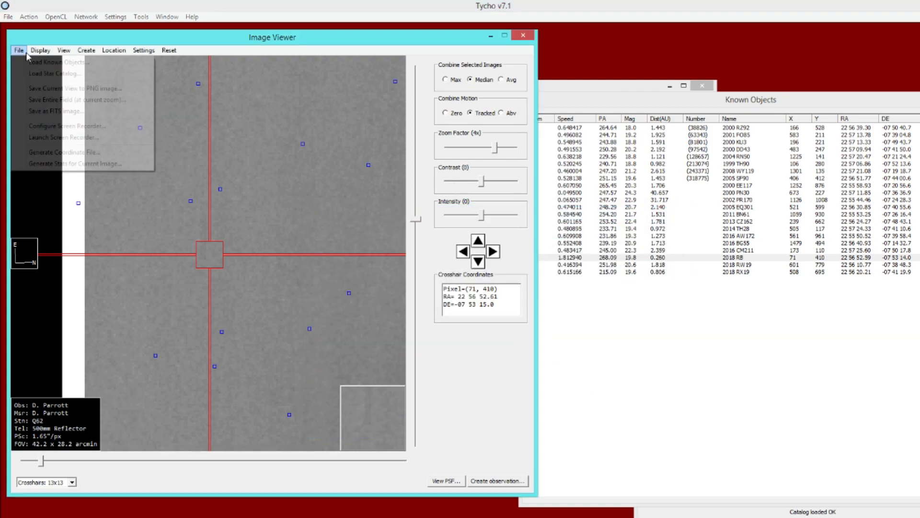
{"action": "left_click", "coordinate": [30, 62]}
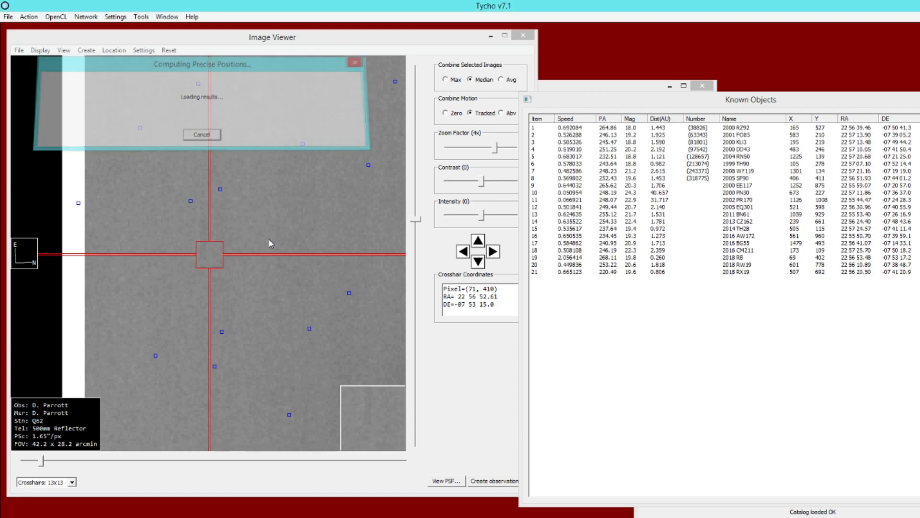
- Select 2018 RB in the list and zoom the viewer out to 2x
{"action": "left_click", "coordinate": [710, 260]}
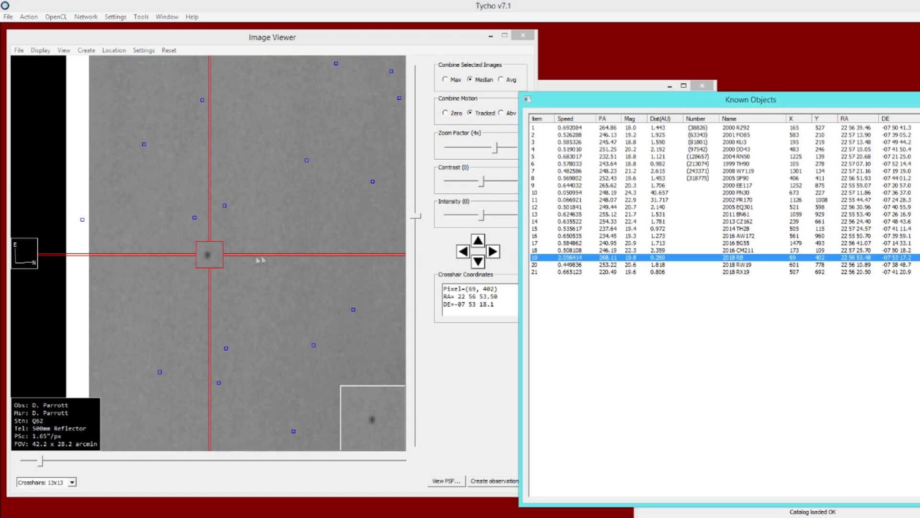
{"action": "left_click", "coordinate": [206, 258]}
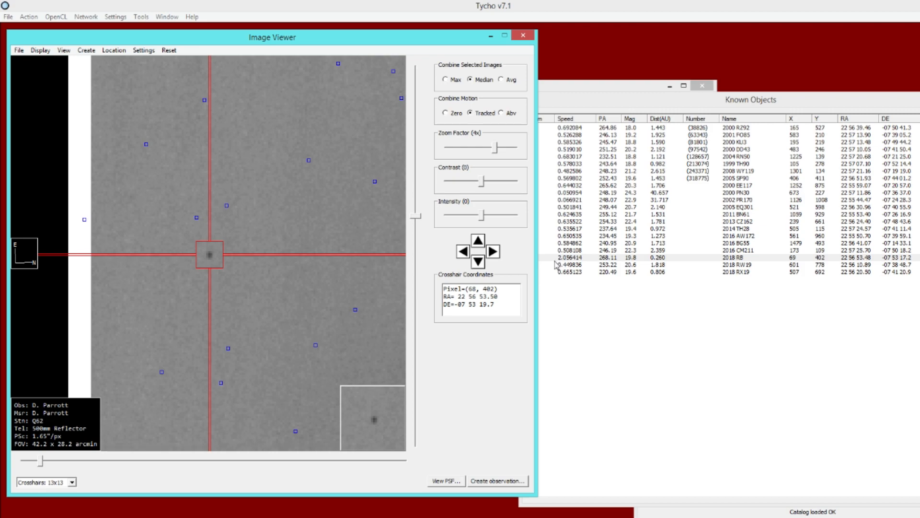
{"action": "left_click_drag", "start_coordinate": [496, 154], "coordinate": [493, 154]}
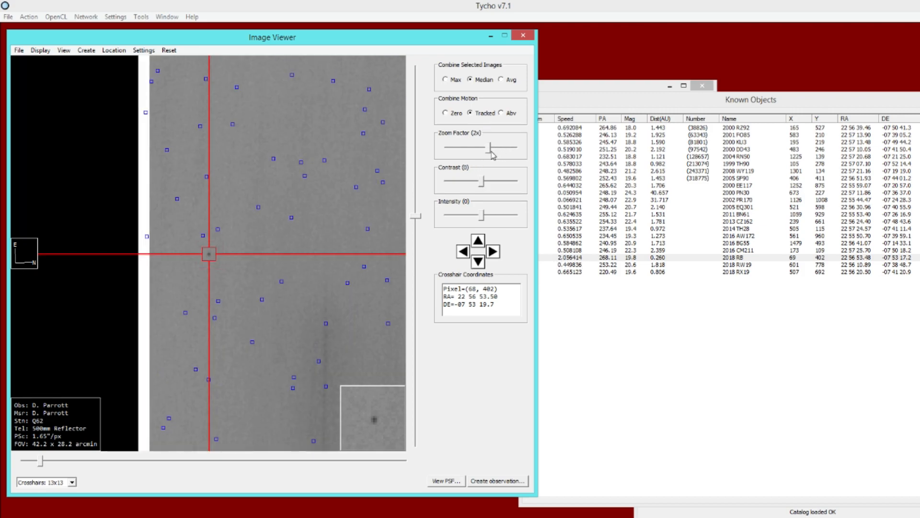
- Turn off computing precise positions of objects in the Known Object Database settings and confirm
{"action": "left_click", "coordinate": [115, 17]}
{"action": "left_click", "coordinate": [126, 28]}
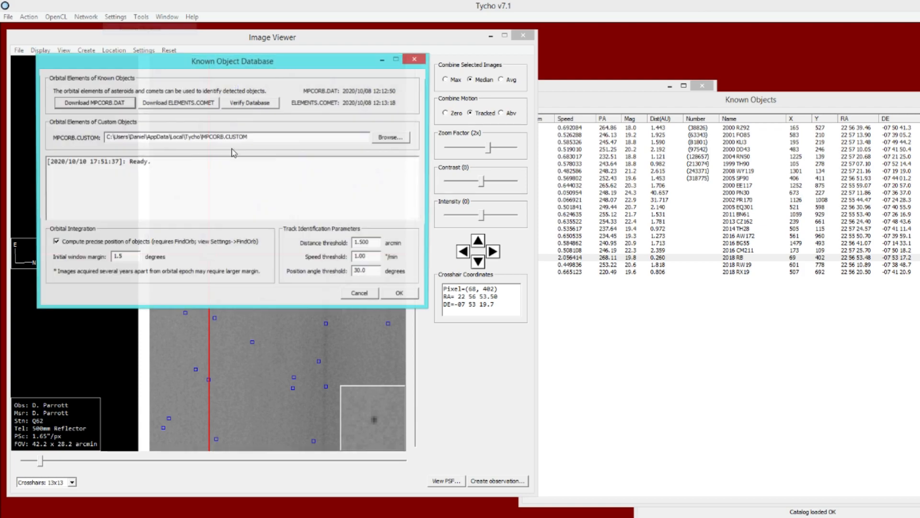
{"action": "left_click", "coordinate": [65, 244]}
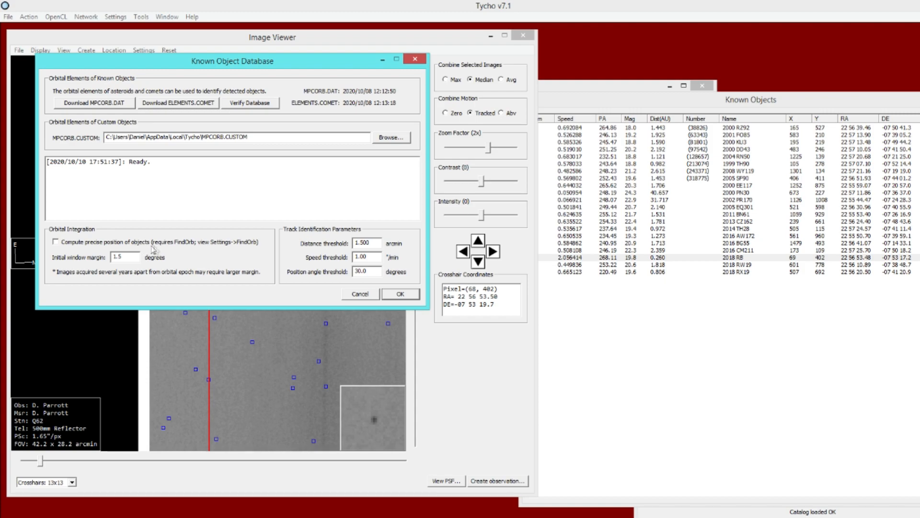
{"action": "left_click", "coordinate": [401, 293]}
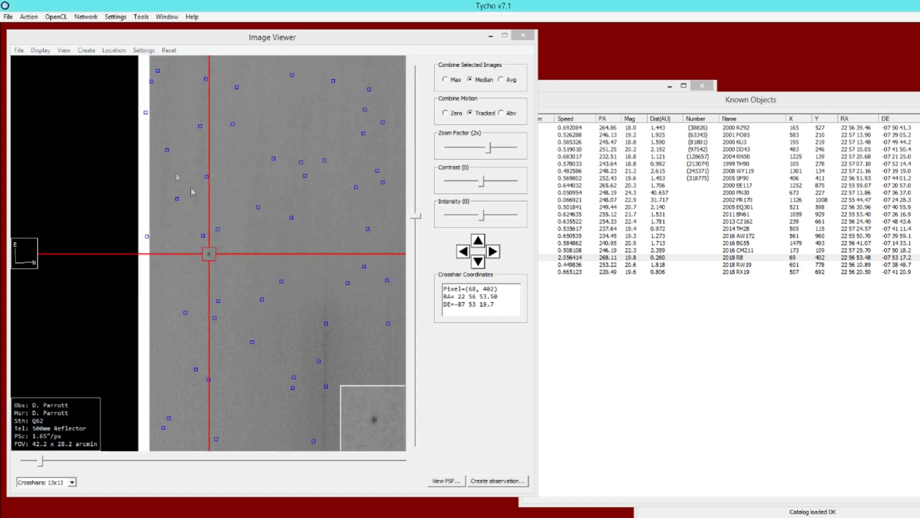
- Reload the known objects in the image viewer and select 2000 RZ92 in the list
{"action": "left_click", "coordinate": [19, 50]}
{"action": "left_click", "coordinate": [28, 64]}
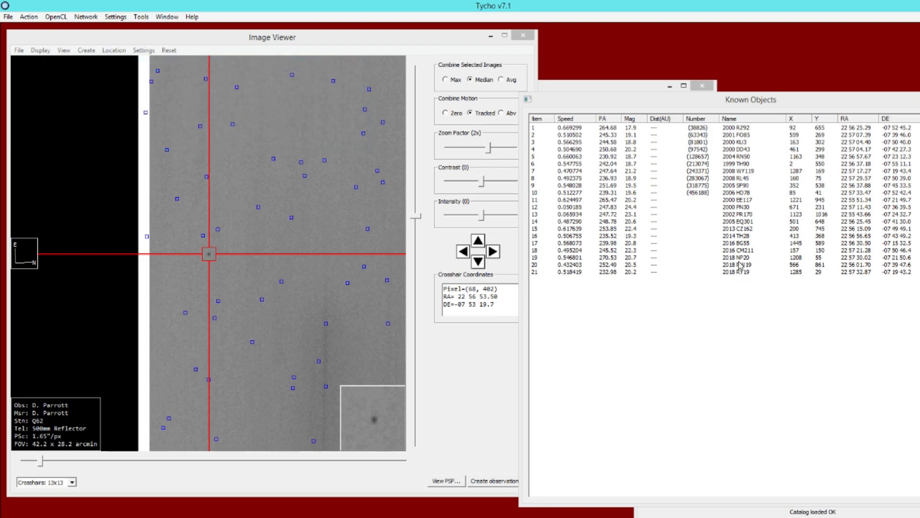
{"action": "left_click", "coordinate": [703, 128]}
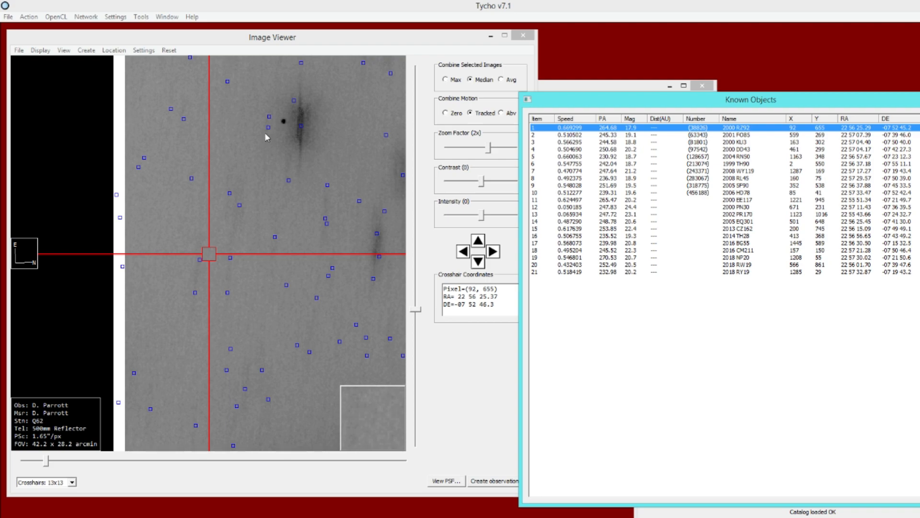
- Turn on computing precise positions of objects in the Known Object Database settings and confirm
{"action": "left_click", "coordinate": [116, 16]}
{"action": "left_click", "coordinate": [153, 29]}
{"action": "left_click", "coordinate": [56, 243]}
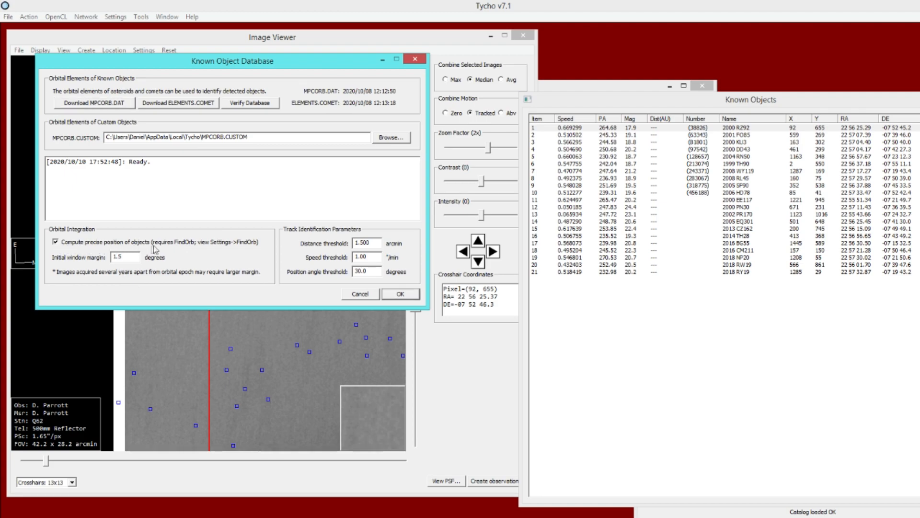
{"action": "left_click", "coordinate": [401, 294]}
- Load the known objects again with precise positions and select 2000 RZ92 to center it in the viewer
{"action": "left_click", "coordinate": [19, 50]}
{"action": "left_click", "coordinate": [27, 62]}
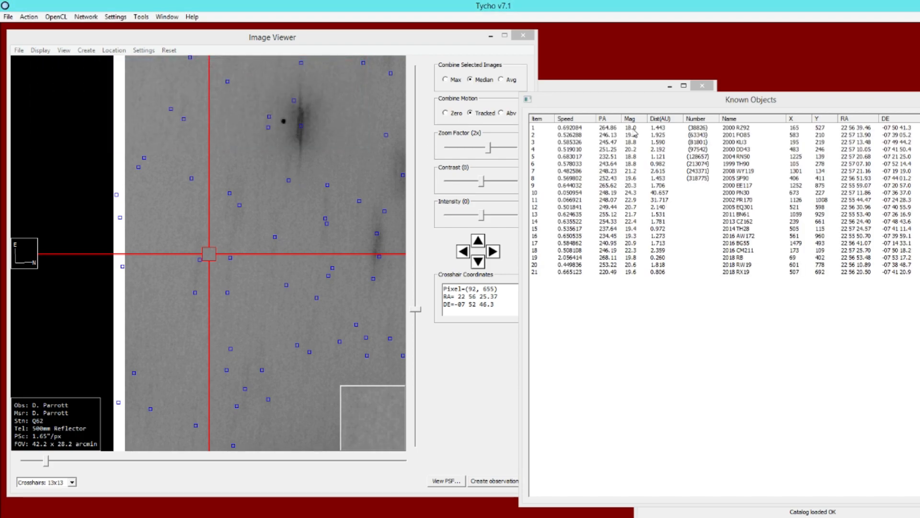
{"action": "left_click", "coordinate": [638, 128]}
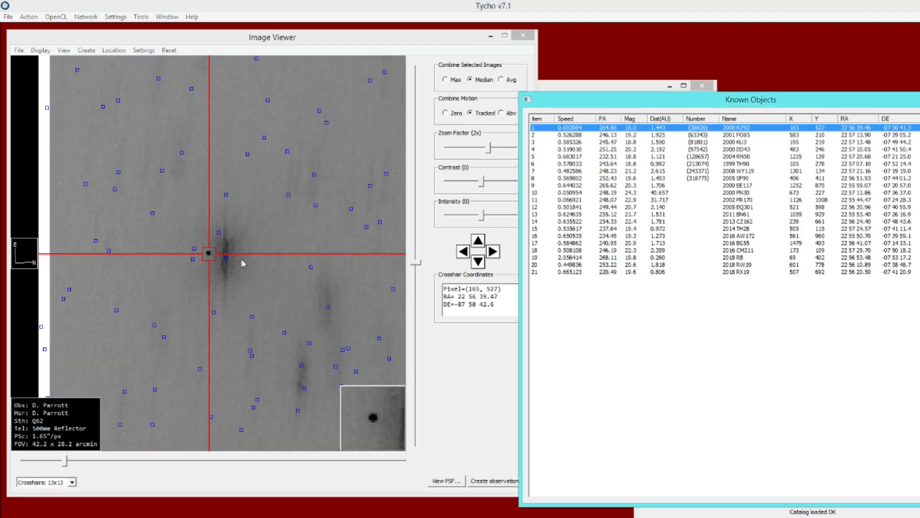
- Sort the known objects by magnitude and step down the list to inspect each object in the viewer
{"action": "left_click", "coordinate": [636, 118]}
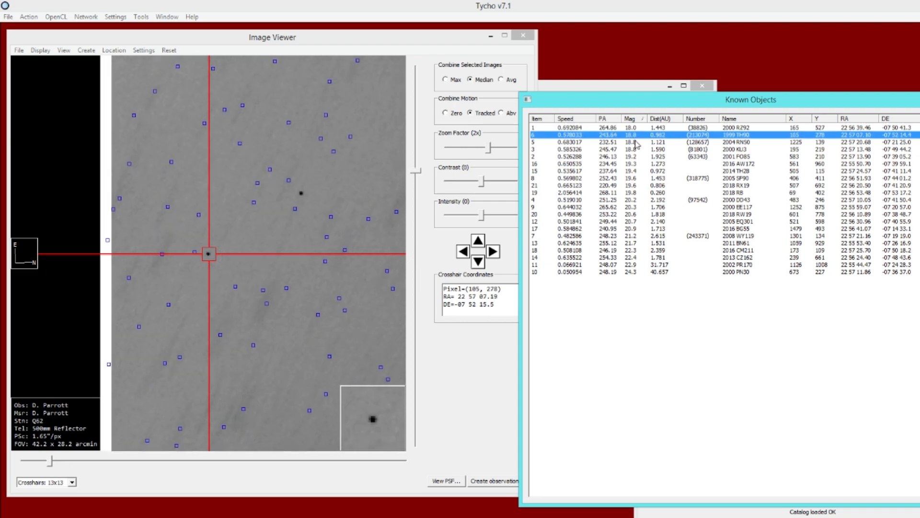
{"action": "left_click", "coordinate": [635, 142]}
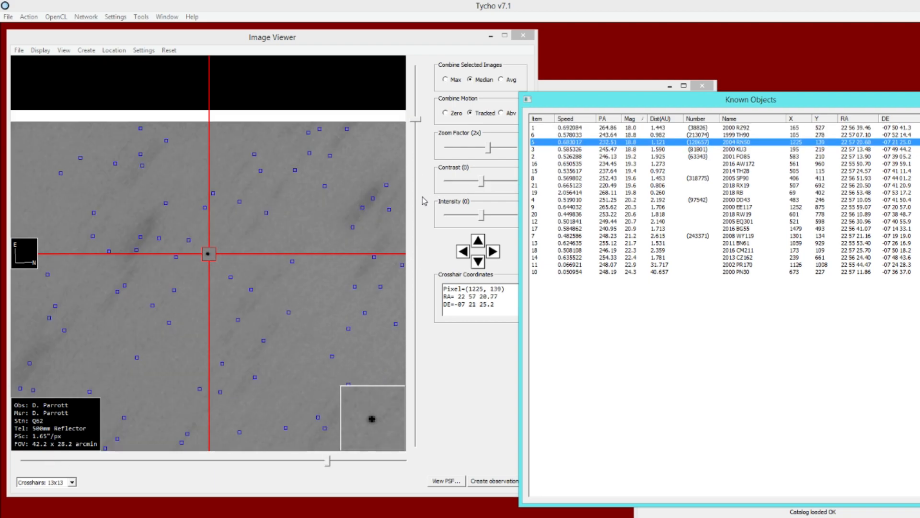
{"action": "key", "text": "Down"}
{"action": "key", "text": "Down"}
{"action": "key", "text": "Down"}
{"action": "key", "text": "Down"}
{"action": "key", "text": "Down"}
{"action": "key", "text": "Down"}
{"action": "key", "text": "Down"}
{"action": "key", "text": "Down"}
{"action": "key", "text": "Down"}
{"action": "key", "text": "Down"}
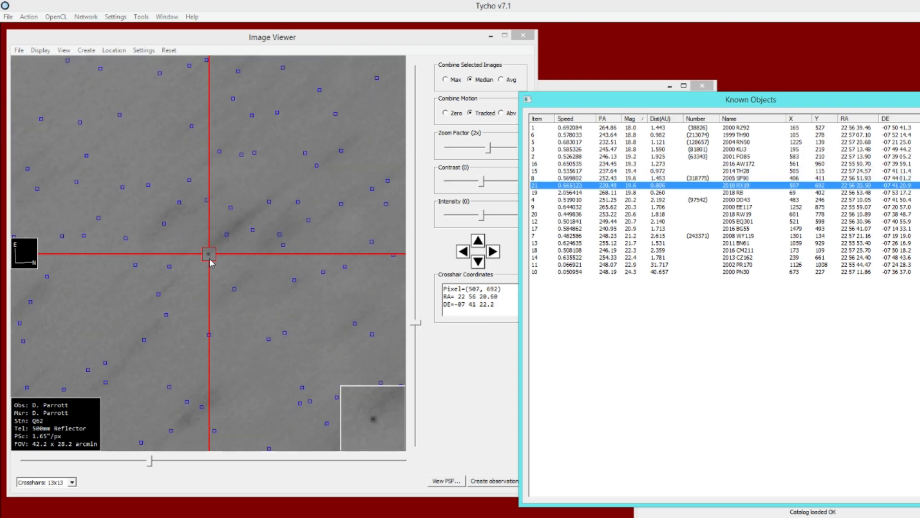
{"action": "key", "text": "Down"}
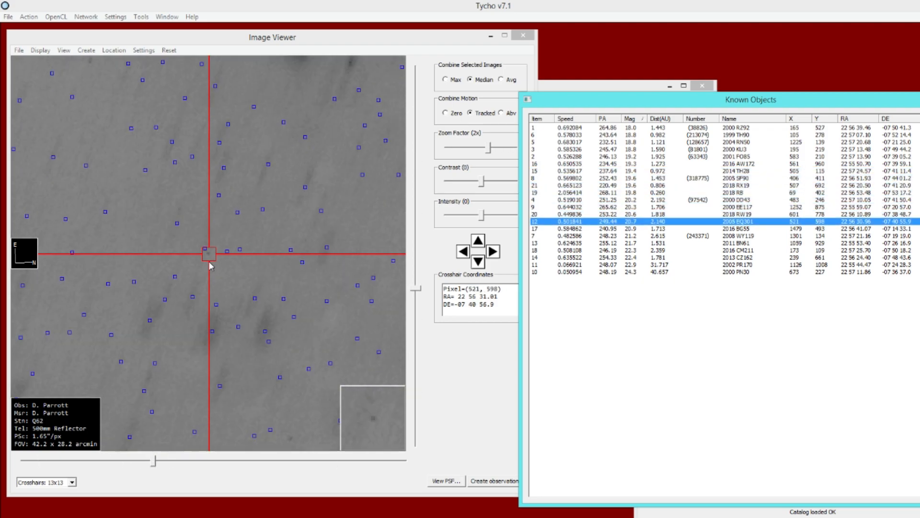
{"action": "key", "text": "Down"}
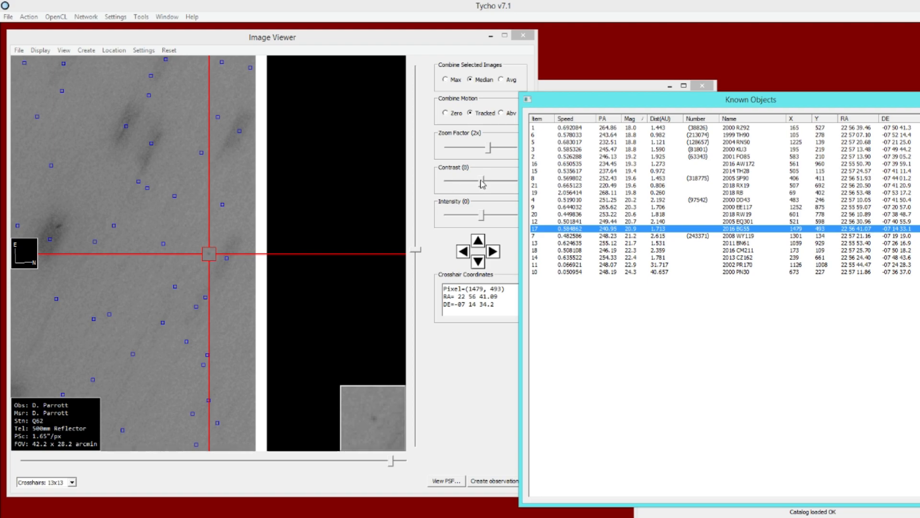
- Raise the viewer contrast to 164 and step up and down the known objects list to compare each marked position
{"action": "left_click_drag", "start_coordinate": [483, 182], "coordinate": [488, 182]}
{"action": "left_click", "coordinate": [619, 231]}
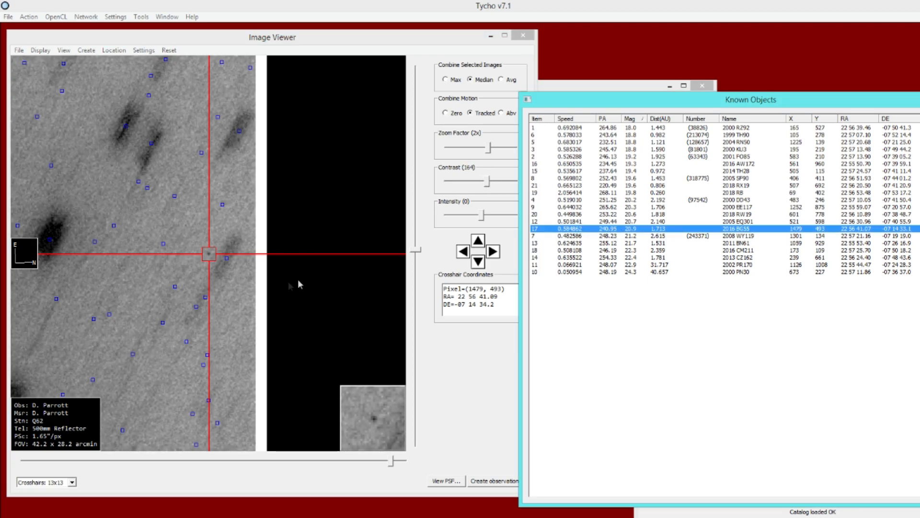
{"action": "key", "text": "Down"}
{"action": "key", "text": "Down"}
{"action": "key", "text": "Down"}
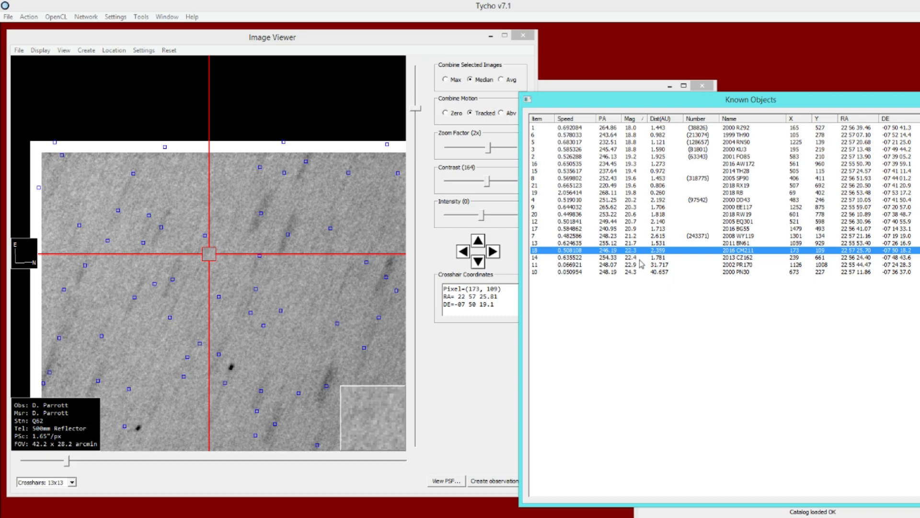
{"action": "key", "text": "Up"}
{"action": "key", "text": "Up"}
{"action": "key", "text": "Up"}
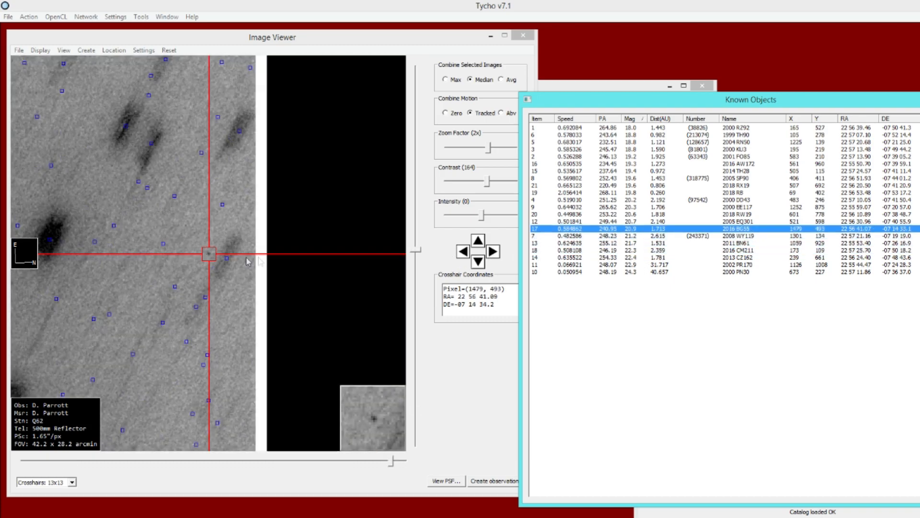
{"action": "key", "text": "Up"}
{"action": "key", "text": "Up"}
{"action": "key", "text": "Up"}
{"action": "key", "text": "Up"}
{"action": "key", "text": "Up"}
{"action": "key", "text": "Up"}
{"action": "key", "text": "Up"}
{"action": "key", "text": "Up"}
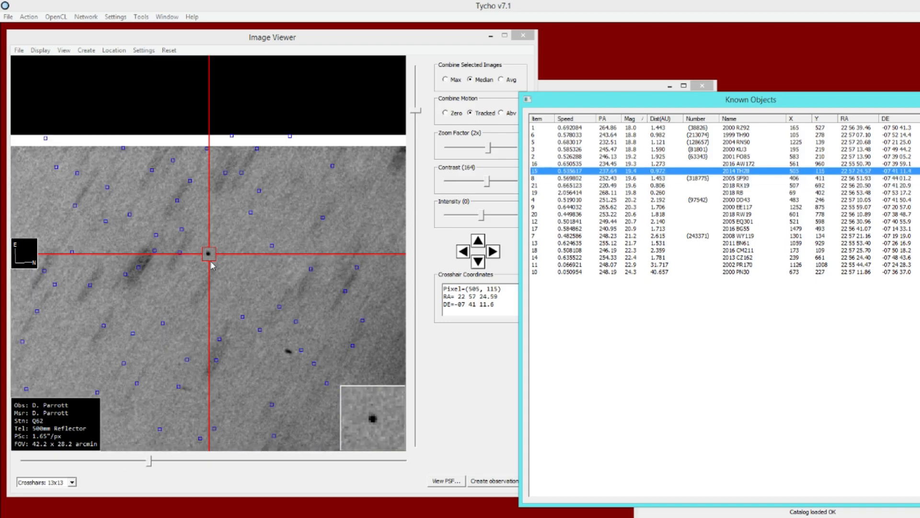
{"action": "key", "text": "Up"}
{"action": "key", "text": "Up"}
{"action": "key", "text": "Up"}
{"action": "key", "text": "Up"}
{"action": "key", "text": "Up"}
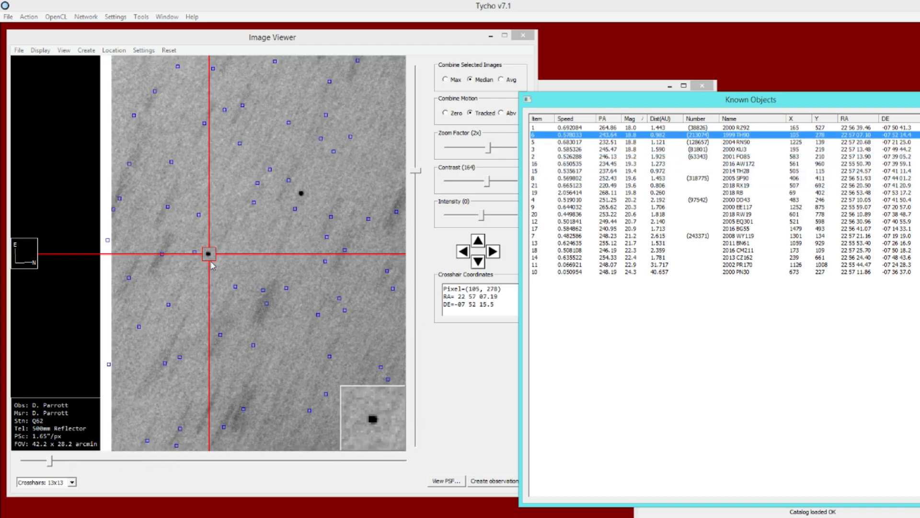
{"action": "key", "text": "Up"}
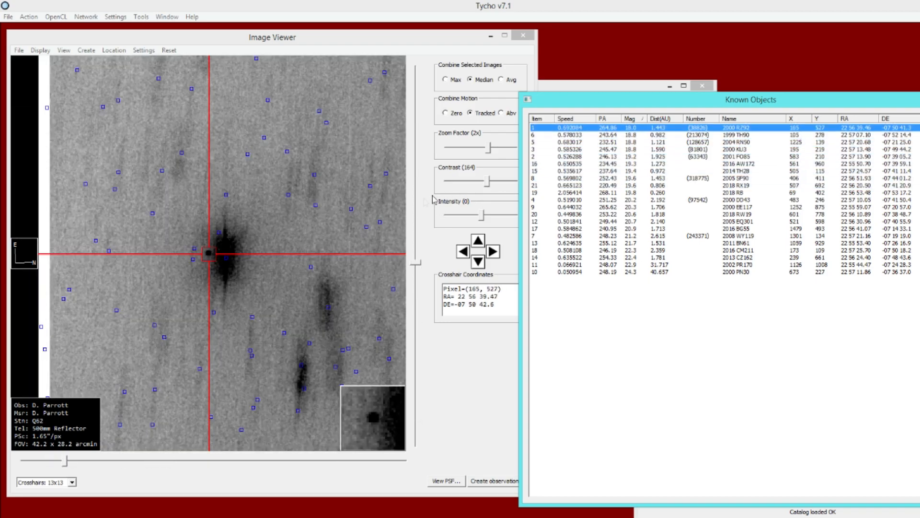
{"action": "left_click_drag", "start_coordinate": [625, 100], "coordinate": [538, 98]}
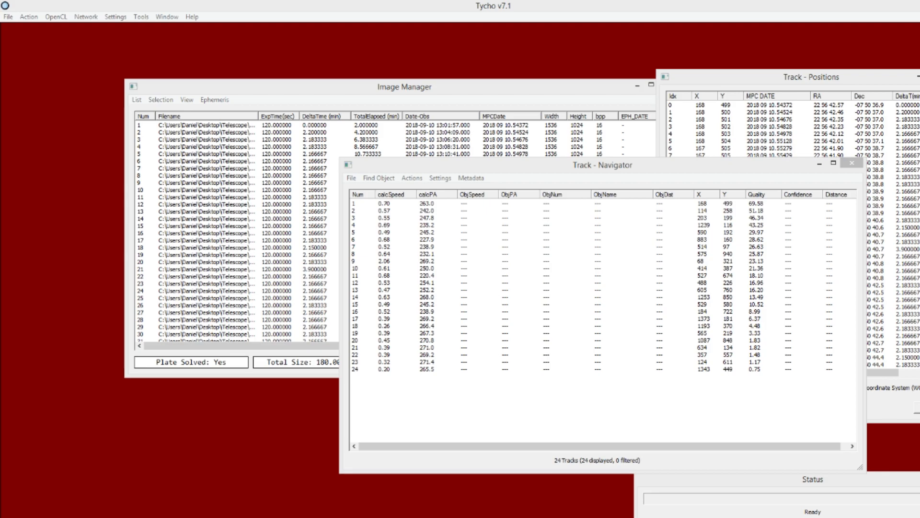
- Step through the detected tracks in the Track Navigator, reviewing each track's positions and its location in the viewer
{"action": "left_click", "coordinate": [413, 203]}
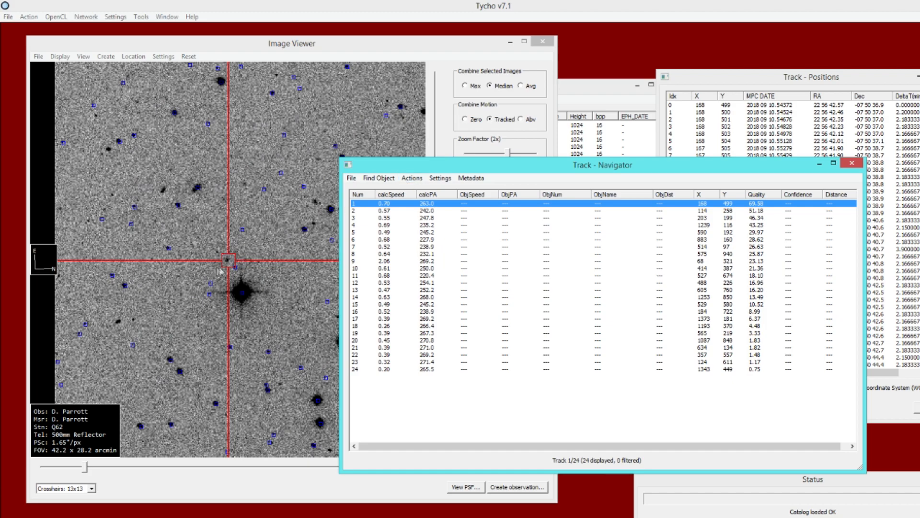
{"action": "left_click", "coordinate": [659, 125]}
{"action": "left_click", "coordinate": [699, 111]}
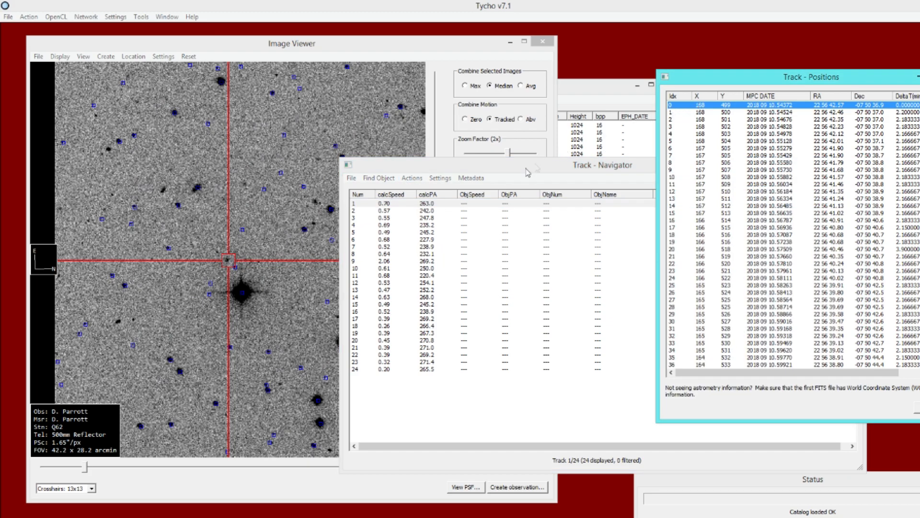
{"action": "key", "text": "Down"}
{"action": "key", "text": "Down"}
{"action": "key", "text": "Down"}
{"action": "key", "text": "Down"}
{"action": "key", "text": "Down"}
{"action": "key", "text": "Down"}
{"action": "key", "text": "Down"}
{"action": "key", "text": "Down"}
{"action": "key", "text": "Down"}
{"action": "key", "text": "Down"}
{"action": "key", "text": "Down"}
{"action": "key", "text": "Down"}
{"action": "key", "text": "Down"}
{"action": "key", "text": "Down"}
{"action": "key", "text": "Down"}
{"action": "key", "text": "Down"}
{"action": "key", "text": "Down"}
{"action": "key", "text": "Down"}
{"action": "key", "text": "Down"}
{"action": "key", "text": "Down"}
{"action": "key", "text": "Right"}
{"action": "key", "text": "Down"}
{"action": "key", "text": "Down"}
{"action": "key", "text": "Down"}
{"action": "key", "text": "Down"}
{"action": "key", "text": "Down"}
{"action": "key", "text": "Down"}
{"action": "key", "text": "Down"}
{"action": "key", "text": "Down"}
{"action": "key", "text": "Down"}
{"action": "key", "text": "Down"}
{"action": "key", "text": "Down"}
{"action": "key", "text": "Down"}
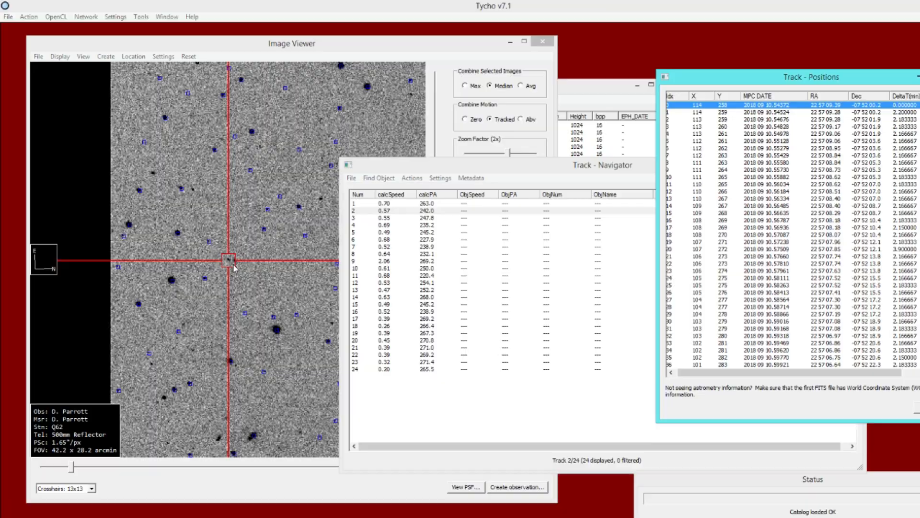
{"action": "key", "text": "Down"}
{"action": "key", "text": "Down"}
{"action": "key", "text": "Down"}
{"action": "key", "text": "Down"}
{"action": "key", "text": "Down"}
{"action": "key", "text": "Down"}
{"action": "key", "text": "Down"}
{"action": "key", "text": "Down"}
{"action": "key", "text": "Down"}
{"action": "key", "text": "Down"}
{"action": "key", "text": "Down"}
{"action": "key", "text": "Down"}
{"action": "key", "text": "Down"}
{"action": "key", "text": "Down"}
{"action": "key", "text": "Down"}
{"action": "key", "text": "Down"}
{"action": "key", "text": "Down"}
{"action": "key", "text": "Down"}
{"action": "key", "text": "Down"}
{"action": "key", "text": "Down"}
{"action": "key", "text": "Right"}
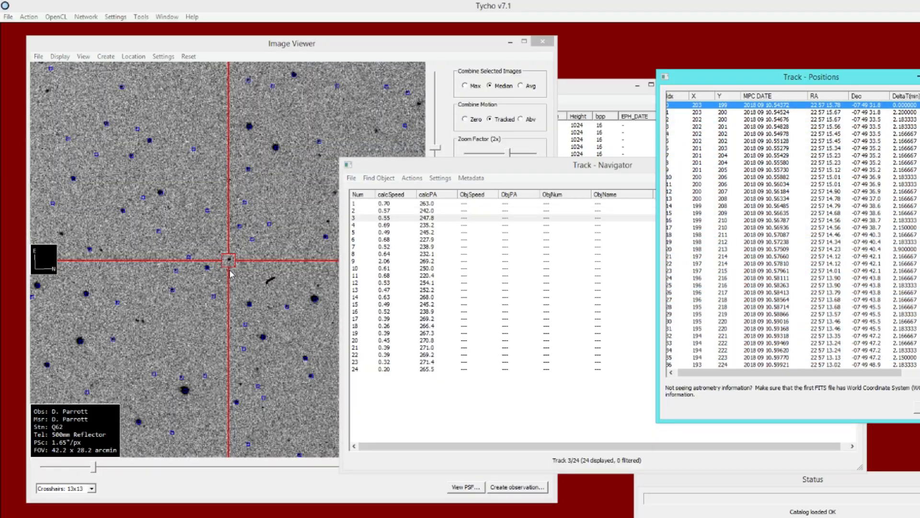
{"action": "key", "text": "Down"}
{"action": "key", "text": "Down"}
{"action": "key", "text": "Down"}
{"action": "key", "text": "Down"}
{"action": "key", "text": "Down"}
{"action": "key", "text": "Down"}
{"action": "key", "text": "Down"}
{"action": "key", "text": "Down"}
{"action": "key", "text": "Down"}
{"action": "key", "text": "Down"}
{"action": "key", "text": "Down"}
{"action": "key", "text": "Down"}
{"action": "key", "text": "Down"}
{"action": "key", "text": "Down"}
{"action": "key", "text": "Down"}
{"action": "key", "text": "Down"}
{"action": "key", "text": "Down"}
{"action": "key", "text": "Down"}
{"action": "key", "text": "Down"}
{"action": "key", "text": "Down"}
{"action": "key", "text": "Down"}
{"action": "key", "text": "Down"}
{"action": "key", "text": "Down"}
{"action": "key", "text": "Down"}
{"action": "key", "text": "Down"}
{"action": "key", "text": "Down"}
{"action": "key", "text": "Down"}
{"action": "key", "text": "Down"}
{"action": "key", "text": "Down"}
{"action": "key", "text": "Down"}
{"action": "key", "text": "Down"}
{"action": "key", "text": "Right"}
{"action": "key", "text": "Down"}
{"action": "key", "text": "Down"}
{"action": "key", "text": "Down"}
{"action": "key", "text": "Down"}
{"action": "key", "text": "Down"}
{"action": "key", "text": "Down"}
{"action": "key", "text": "Down"}
{"action": "key", "text": "Down"}
{"action": "key", "text": "Down"}
{"action": "key", "text": "Down"}
{"action": "key", "text": "Down"}
{"action": "key", "text": "Down"}
{"action": "key", "text": "Down"}
{"action": "key", "text": "Down"}
{"action": "key", "text": "Down"}
{"action": "key", "text": "Down"}
{"action": "key", "text": "Down"}
{"action": "key", "text": "Down"}
{"action": "key", "text": "Down"}
{"action": "key", "text": "Down"}
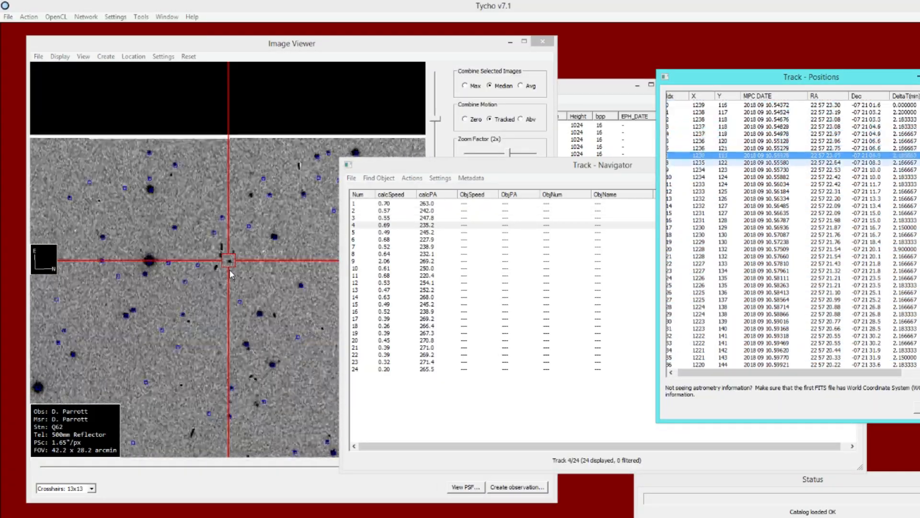
{"action": "key", "text": "Down"}
{"action": "key", "text": "Down"}
{"action": "key", "text": "Down"}
{"action": "key", "text": "Down"}
{"action": "key", "text": "Down"}
{"action": "key", "text": "Down"}
{"action": "key", "text": "Down"}
{"action": "key", "text": "Down"}
{"action": "key", "text": "Down"}
{"action": "key", "text": "Down"}
{"action": "key", "text": "Down"}
{"action": "key", "text": "Down"}
{"action": "key", "text": "Down"}
{"action": "key", "text": "Down"}
{"action": "key", "text": "Right"}
{"action": "key", "text": "Down"}
{"action": "key", "text": "Down"}
{"action": "key", "text": "Down"}
{"action": "key", "text": "Down"}
{"action": "key", "text": "Down"}
{"action": "key", "text": "Down"}
{"action": "key", "text": "Down"}
{"action": "key", "text": "Down"}
{"action": "key", "text": "Down"}
{"action": "key", "text": "Down"}
{"action": "key", "text": "Down"}
{"action": "key", "text": "Down"}
{"action": "key", "text": "Down"}
{"action": "key", "text": "Down"}
{"action": "key", "text": "Down"}
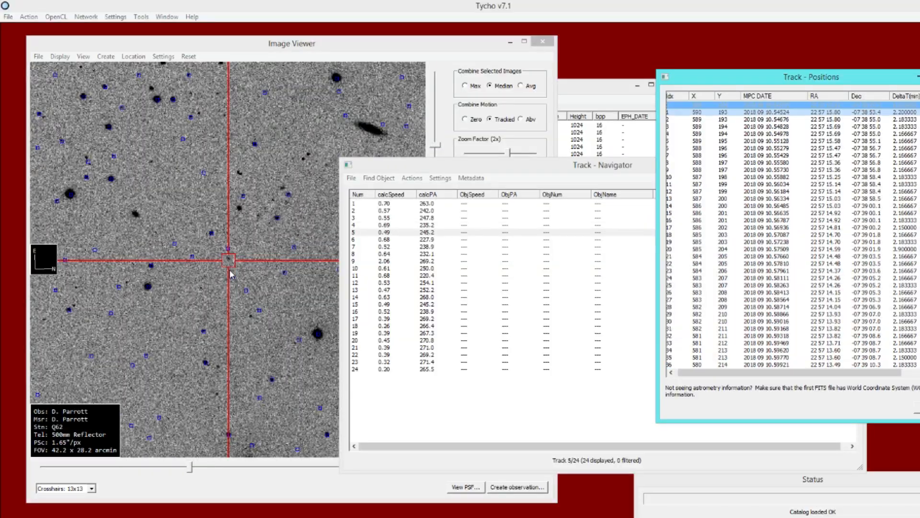
{"action": "key", "text": "Down"}
{"action": "key", "text": "Down"}
{"action": "key", "text": "Down"}
{"action": "key", "text": "Down"}
{"action": "key", "text": "Down"}
{"action": "key", "text": "Down"}
{"action": "key", "text": "Down"}
{"action": "key", "text": "Down"}
{"action": "key", "text": "Down"}
{"action": "key", "text": "Down"}
{"action": "key", "text": "Down"}
{"action": "key", "text": "Down"}
{"action": "key", "text": "Down"}
{"action": "key", "text": "Down"}
{"action": "key", "text": "Down"}
{"action": "key", "text": "Down"}
{"action": "key", "text": "Down"}
{"action": "key", "text": "Down"}
{"action": "key", "text": "Down"}
{"action": "key", "text": "Down"}
{"action": "key", "text": "Right"}
{"action": "key", "text": "Down"}
{"action": "key", "text": "Down"}
{"action": "key", "text": "Down"}
{"action": "key", "text": "Down"}
{"action": "key", "text": "Down"}
{"action": "key", "text": "Down"}
{"action": "key", "text": "Down"}
{"action": "key", "text": "Down"}
{"action": "key", "text": "Down"}
{"action": "key", "text": "Down"}
{"action": "key", "text": "Down"}
{"action": "key", "text": "Down"}
{"action": "key", "text": "Down"}
{"action": "key", "text": "Down"}
{"action": "key", "text": "Down"}
{"action": "key", "text": "Down"}
{"action": "key", "text": "Down"}
{"action": "key", "text": "Down"}
{"action": "key", "text": "Down"}
{"action": "key", "text": "Down"}
{"action": "key", "text": "Down"}
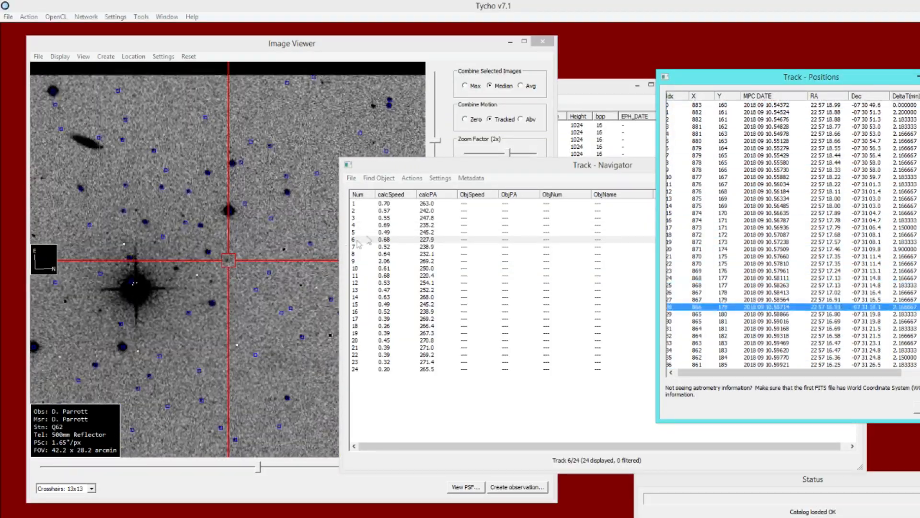
- Load the known objects into the Track Navigator to match them against the detected tracks
{"action": "left_click", "coordinate": [401, 172]}
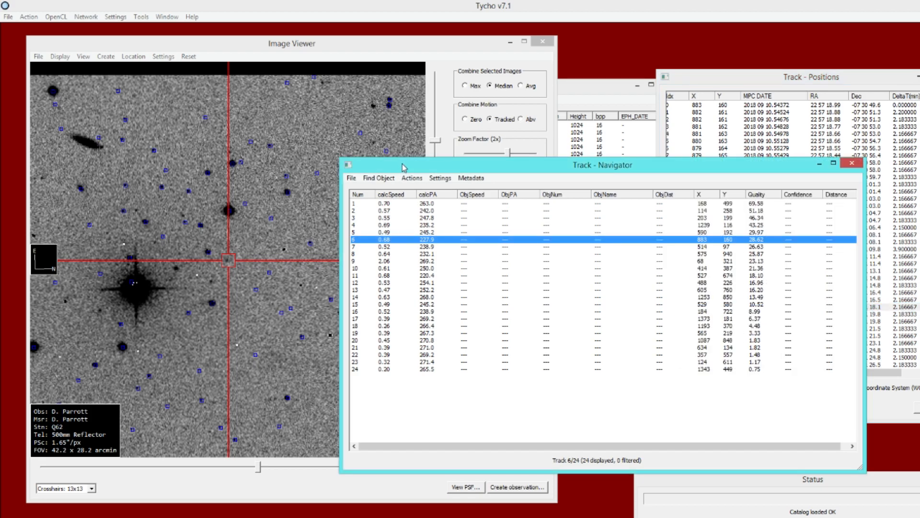
{"action": "left_click", "coordinate": [352, 178]}
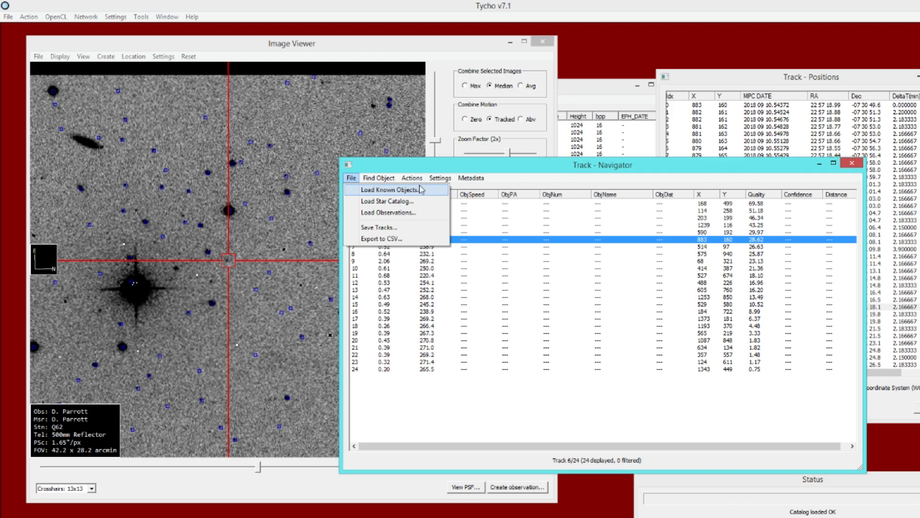
{"action": "left_click", "coordinate": [388, 165]}
{"action": "left_click", "coordinate": [38, 56]}
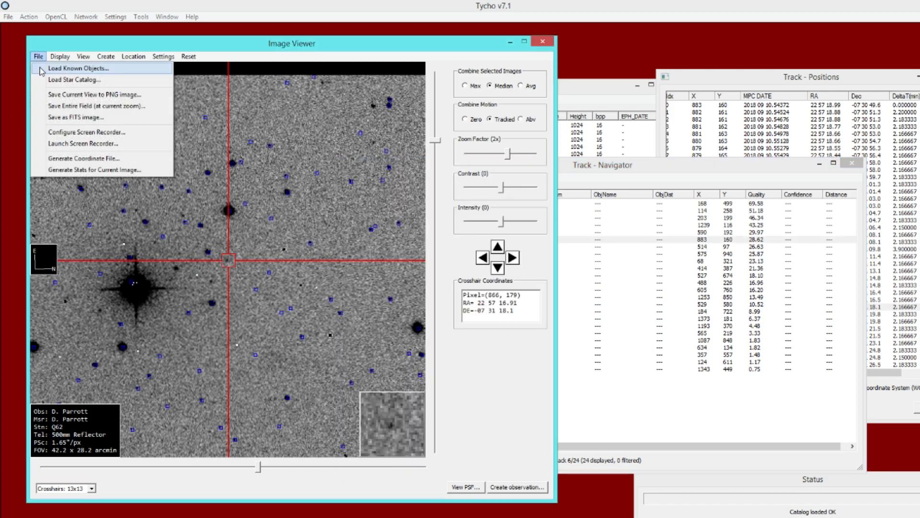
{"action": "left_click", "coordinate": [187, 56]}
{"action": "left_click", "coordinate": [187, 48]}
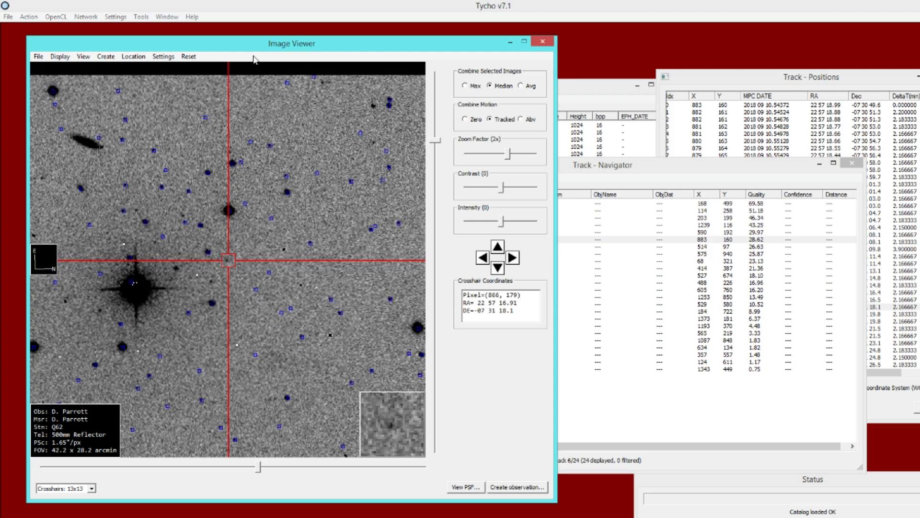
{"action": "left_click", "coordinate": [561, 194]}
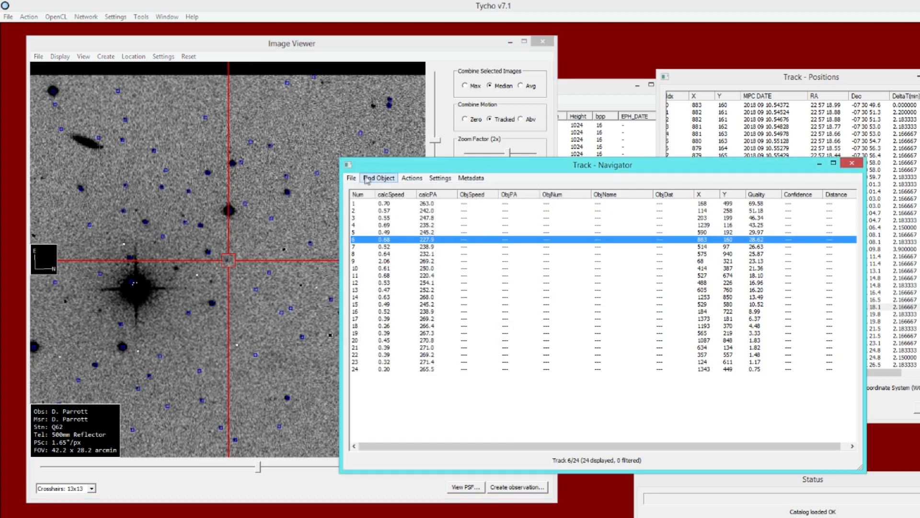
{"action": "left_click", "coordinate": [353, 179]}
{"action": "left_click", "coordinate": [379, 191]}
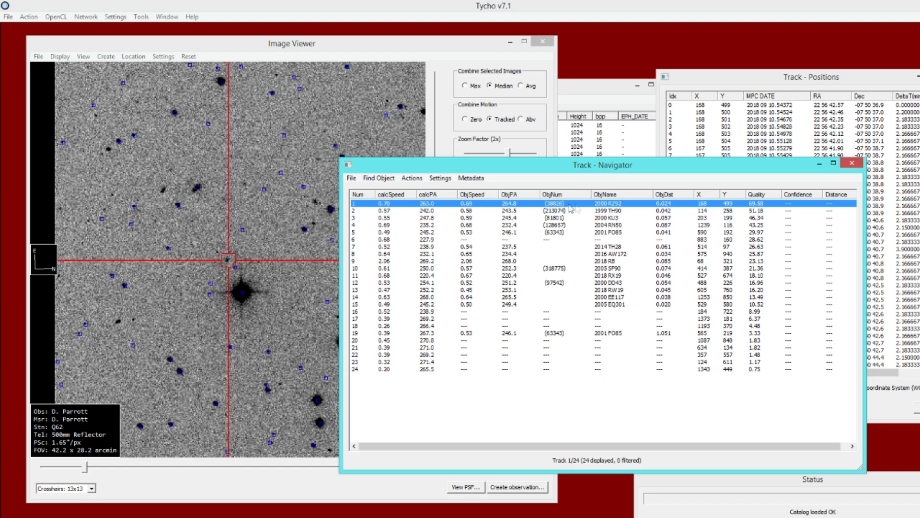
- Center the viewer on the matched tracks 2000 RZ92, 1999 TH90, 2018 RB and 2016 AW172 to inspect them
{"action": "double_click", "coordinate": [597, 205]}
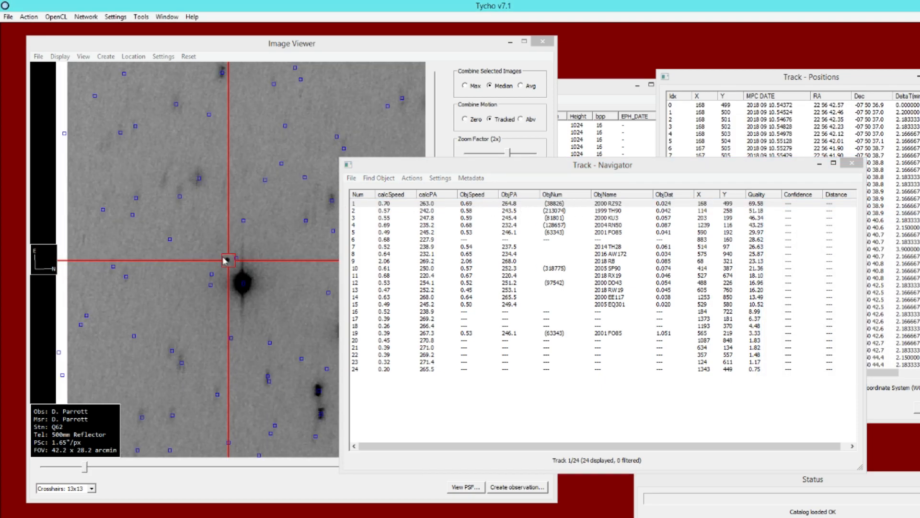
{"action": "left_click", "coordinate": [609, 211]}
{"action": "double_click", "coordinate": [607, 213]}
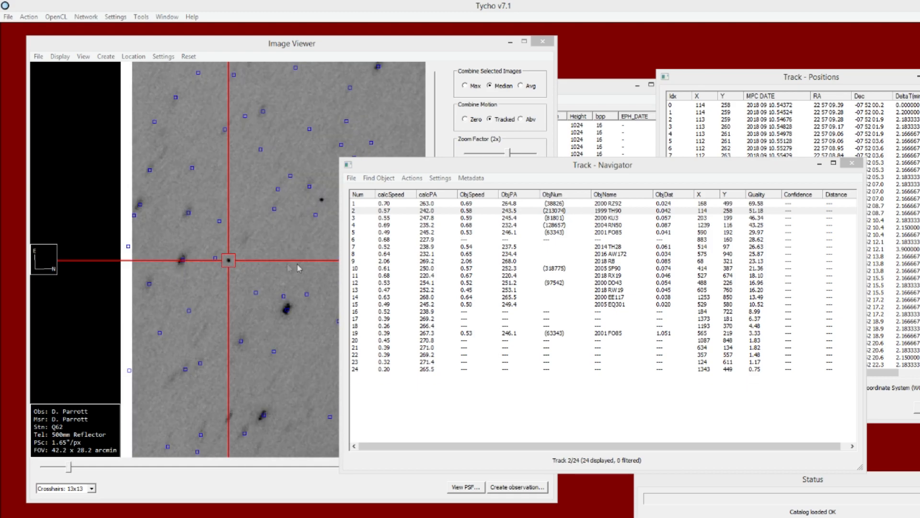
{"action": "left_click", "coordinate": [597, 262]}
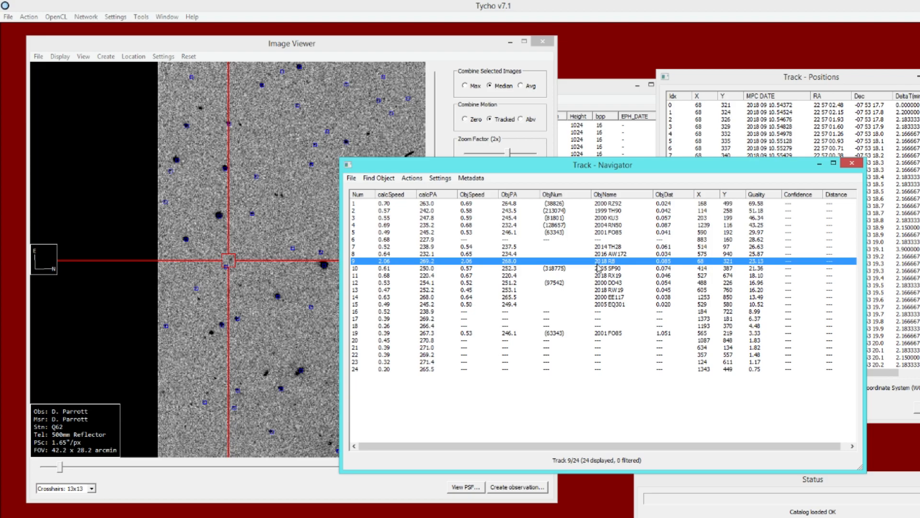
{"action": "double_click", "coordinate": [598, 263]}
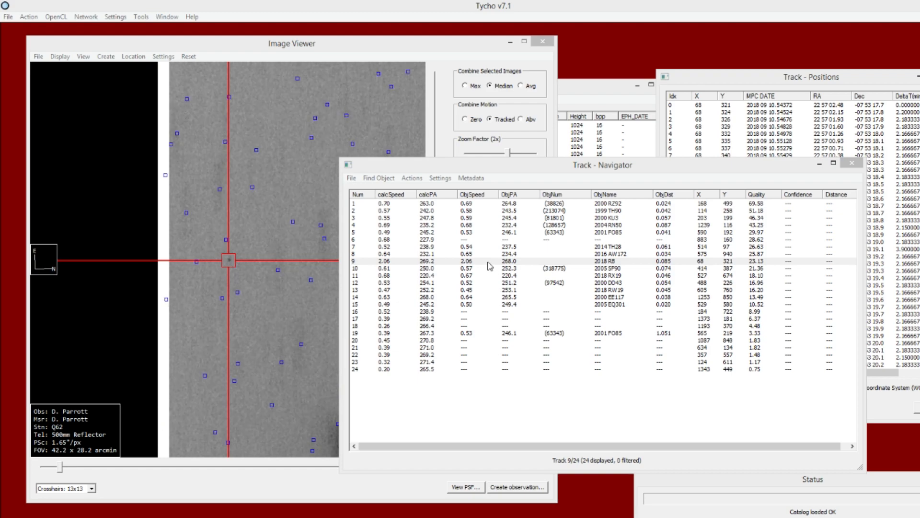
{"action": "left_click", "coordinate": [616, 254]}
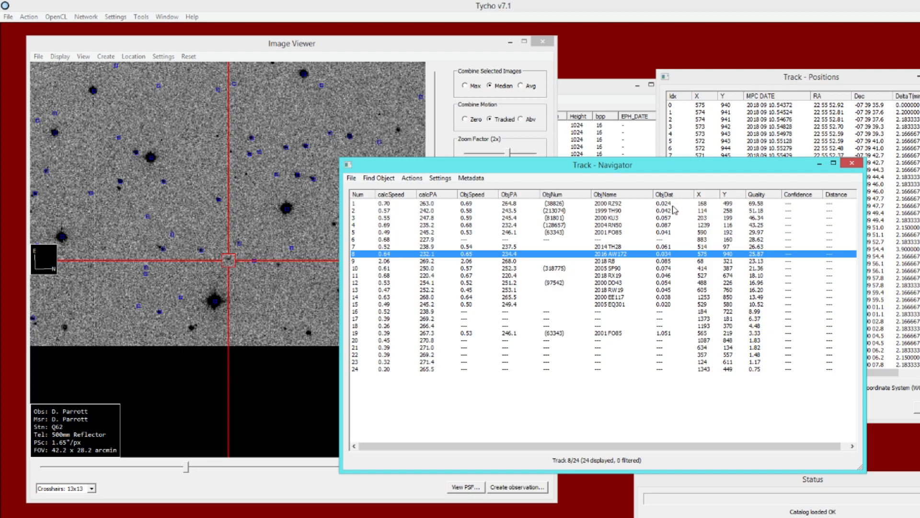
- Center the viewer on tracks 2000 RZ92 and 2016 AW172 from the Track Navigator list
{"action": "left_click", "coordinate": [673, 206]}
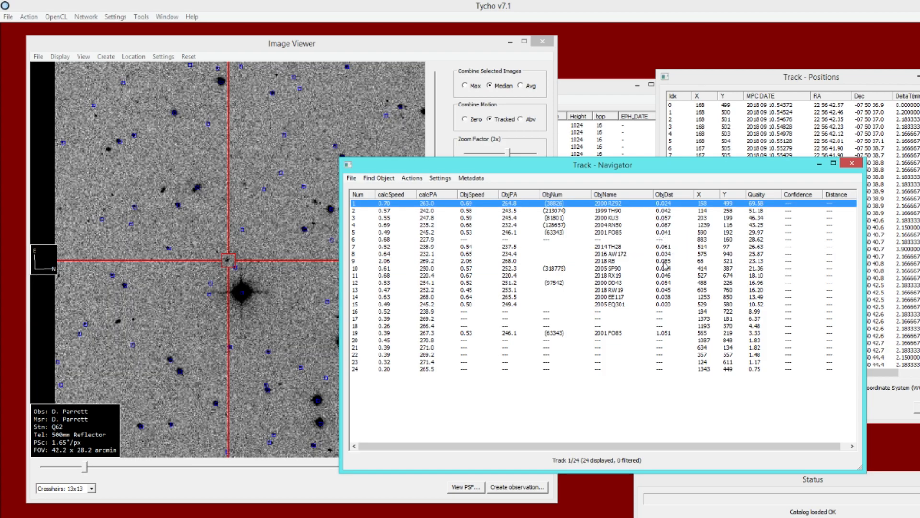
{"action": "left_click", "coordinate": [670, 256]}
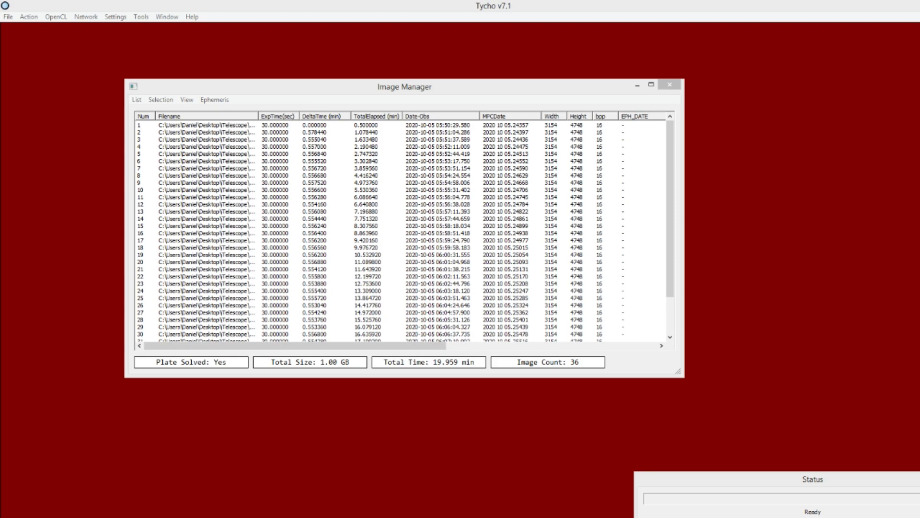
- Open the image viewer for the new image set and load its known objects with precise positions
{"action": "left_click", "coordinate": [31, 17]}
{"action": "left_click", "coordinate": [52, 29]}
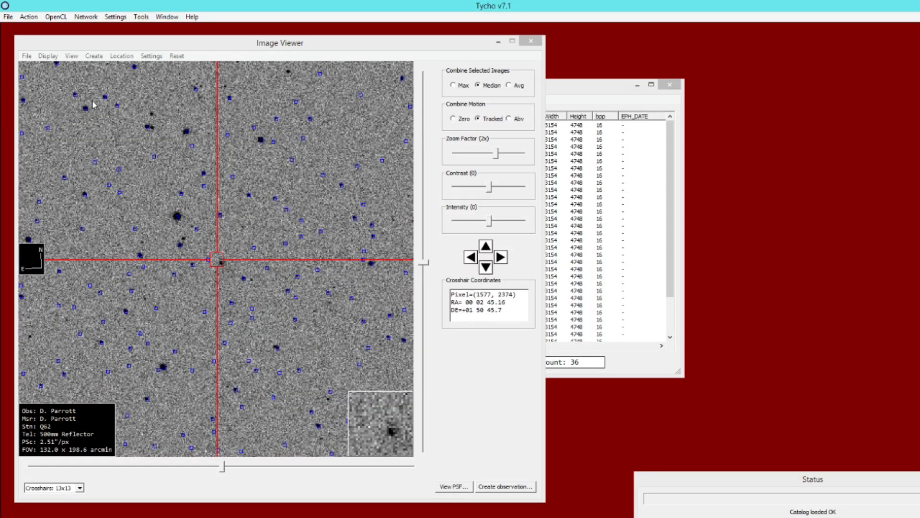
{"action": "left_click", "coordinate": [26, 56]}
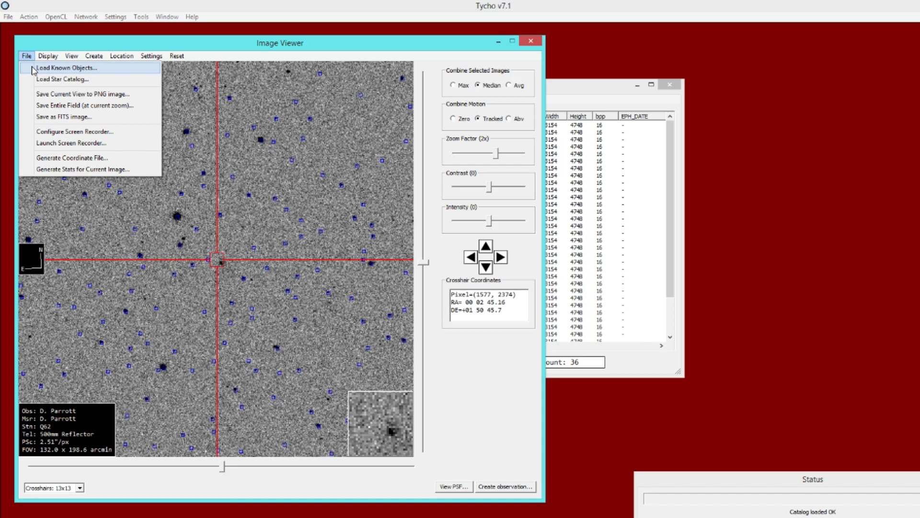
{"action": "left_click", "coordinate": [34, 70]}
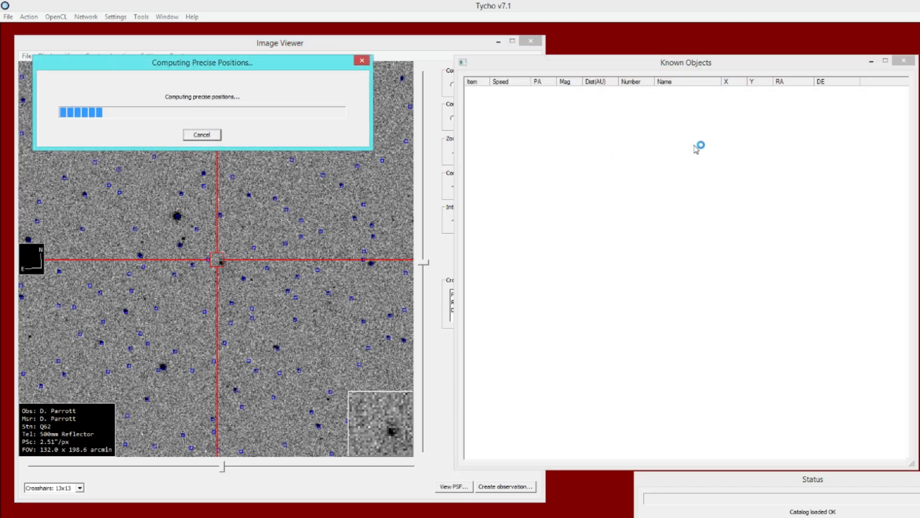
- Select comet C/2017 B3 (LINEAR) at the end of the known objects list to center the viewer on it
{"action": "left_click_drag", "start_coordinate": [905, 105], "coordinate": [918, 444]}
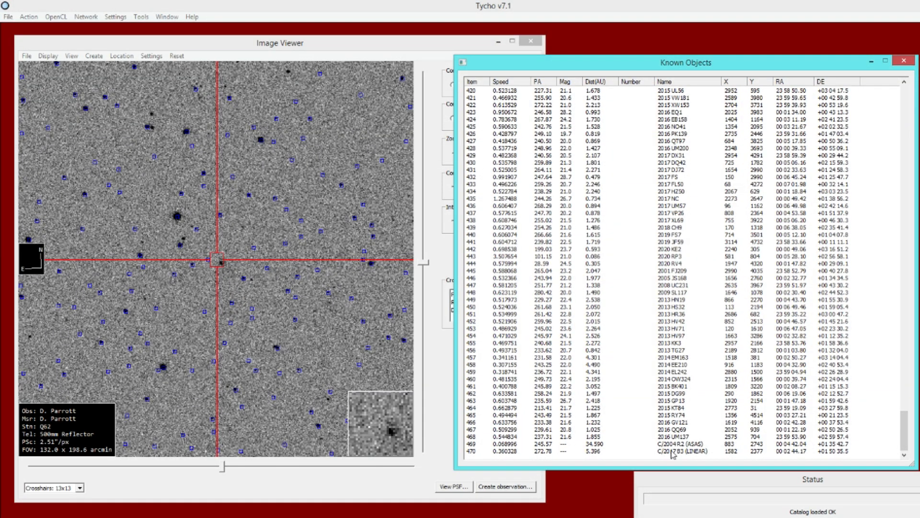
{"action": "left_click", "coordinate": [688, 453]}
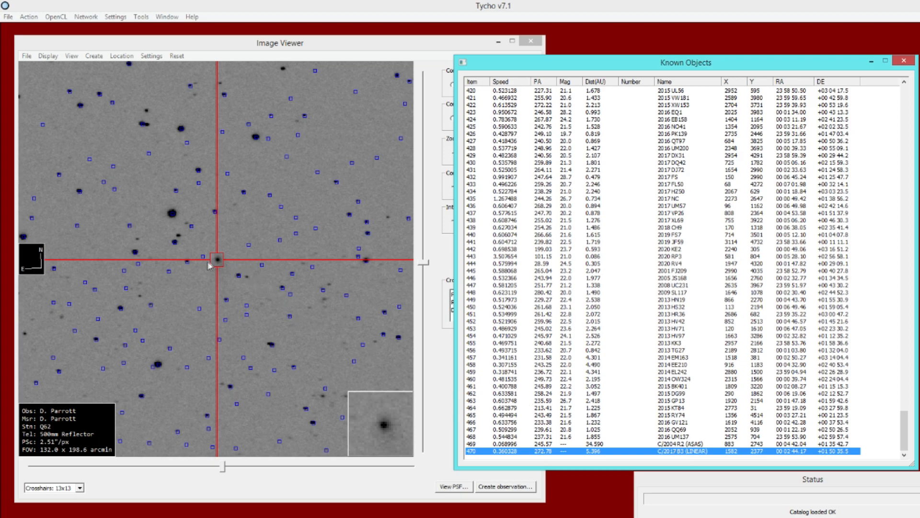
- Reposition the image viewer and briefly zoom to 4x around the comet before returning to 2x
{"action": "left_click_drag", "start_coordinate": [289, 48], "coordinate": [281, 45]}
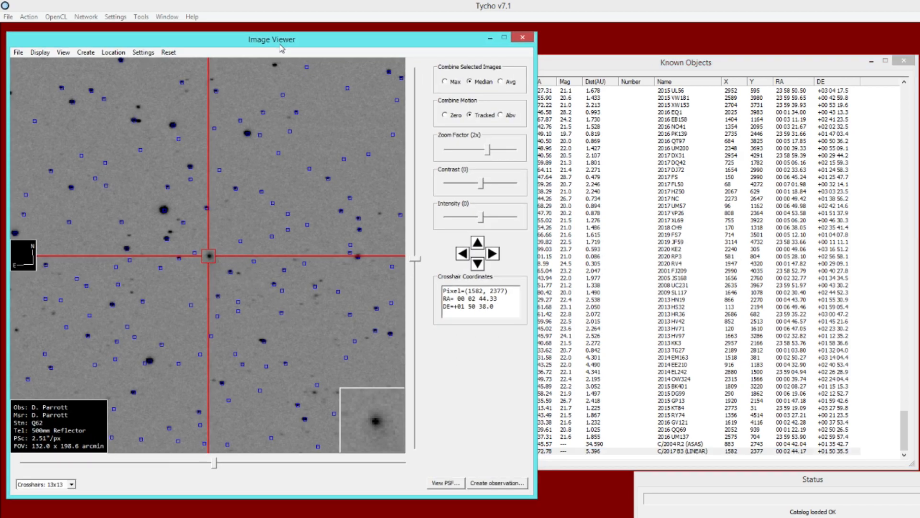
{"action": "left_click_drag", "start_coordinate": [489, 149], "coordinate": [496, 150]}
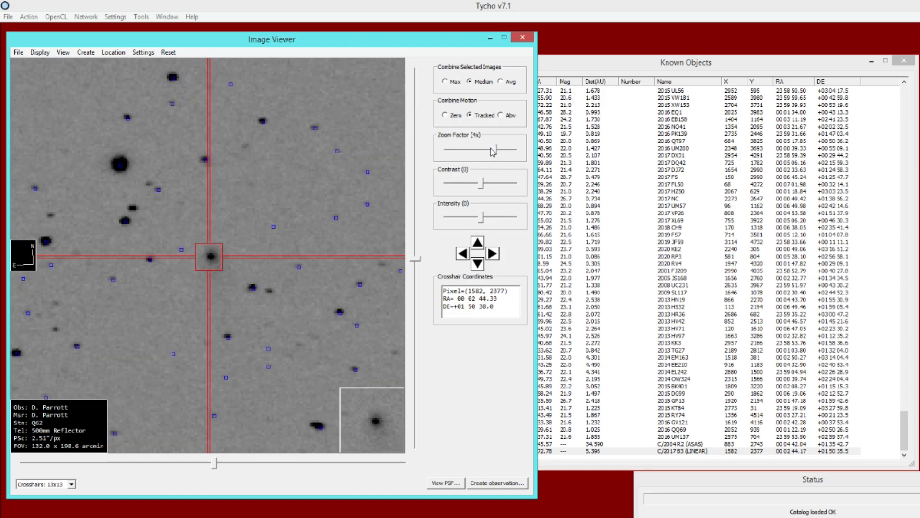
{"action": "left_click_drag", "start_coordinate": [492, 151], "coordinate": [489, 150]}
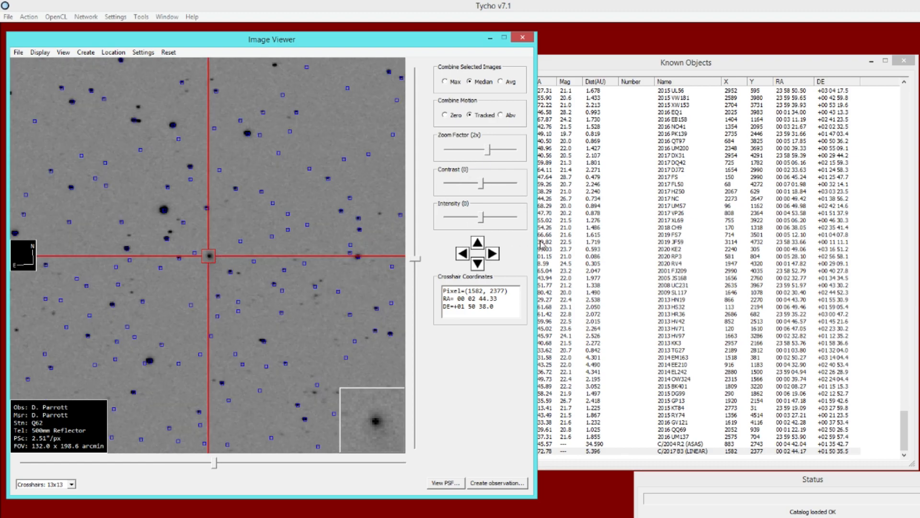